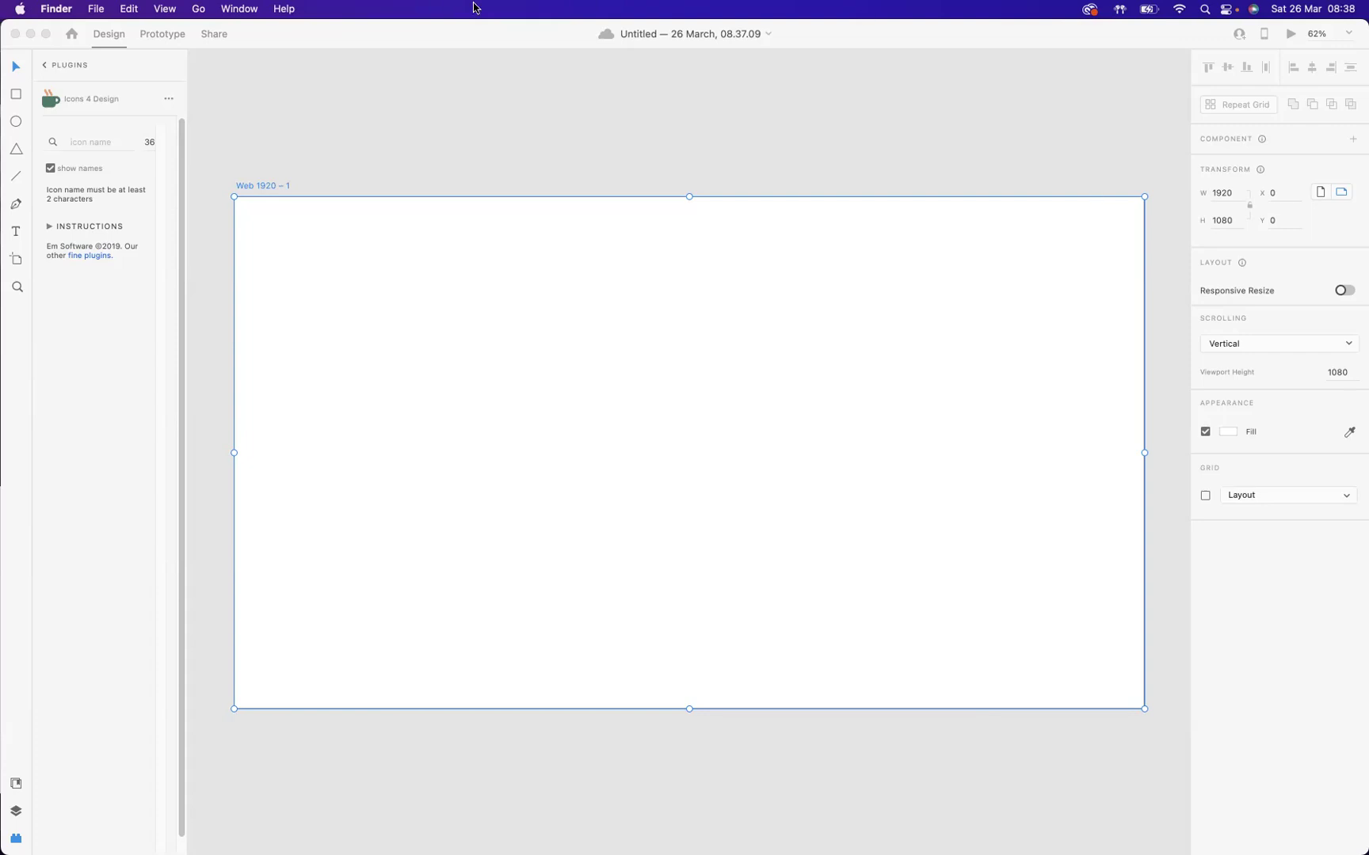
Step: Stretch the Web 1920 – 1 artboard to 1461 px tall, keeping the 1080 px viewport
click(10, 66)
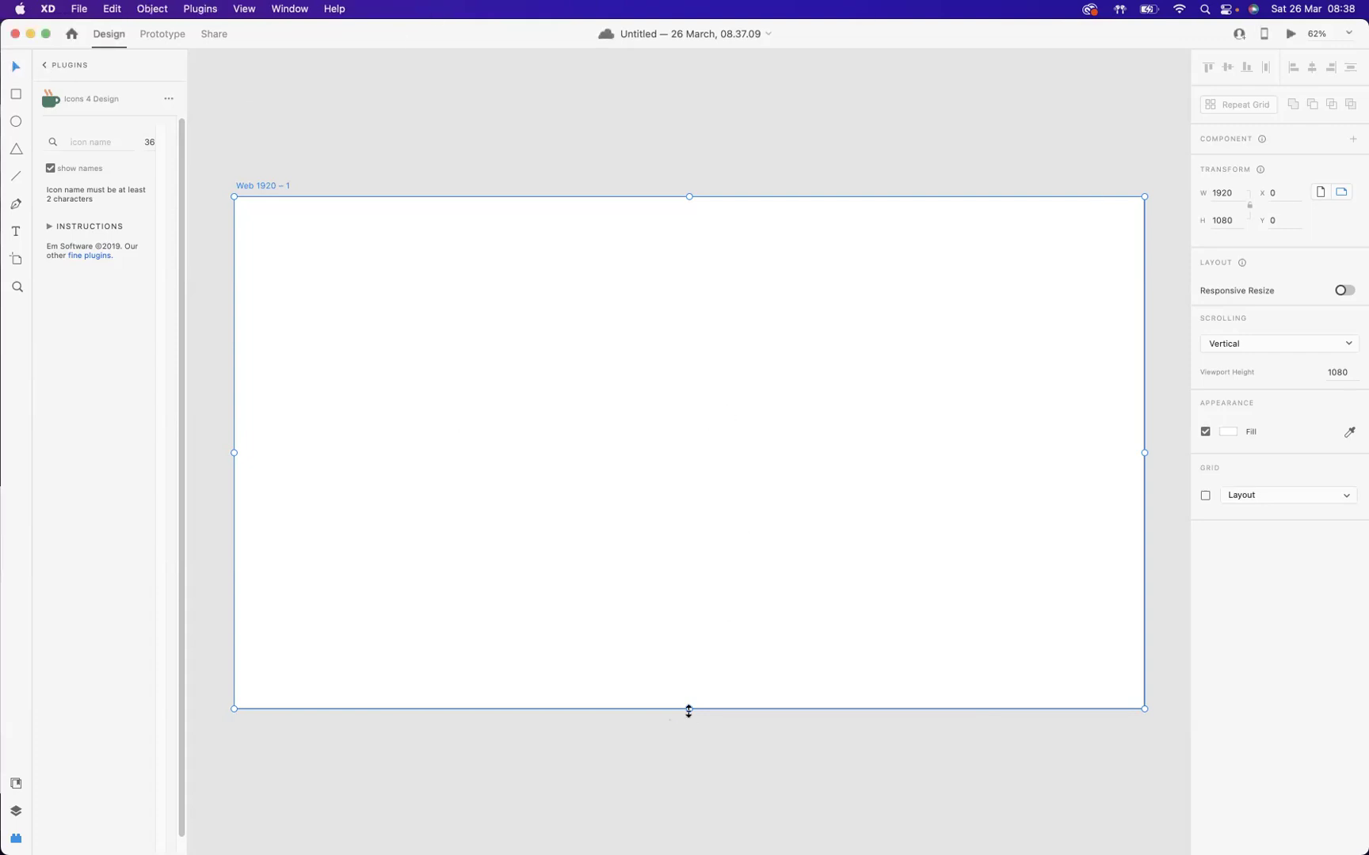
drag(688, 710, 691, 813)
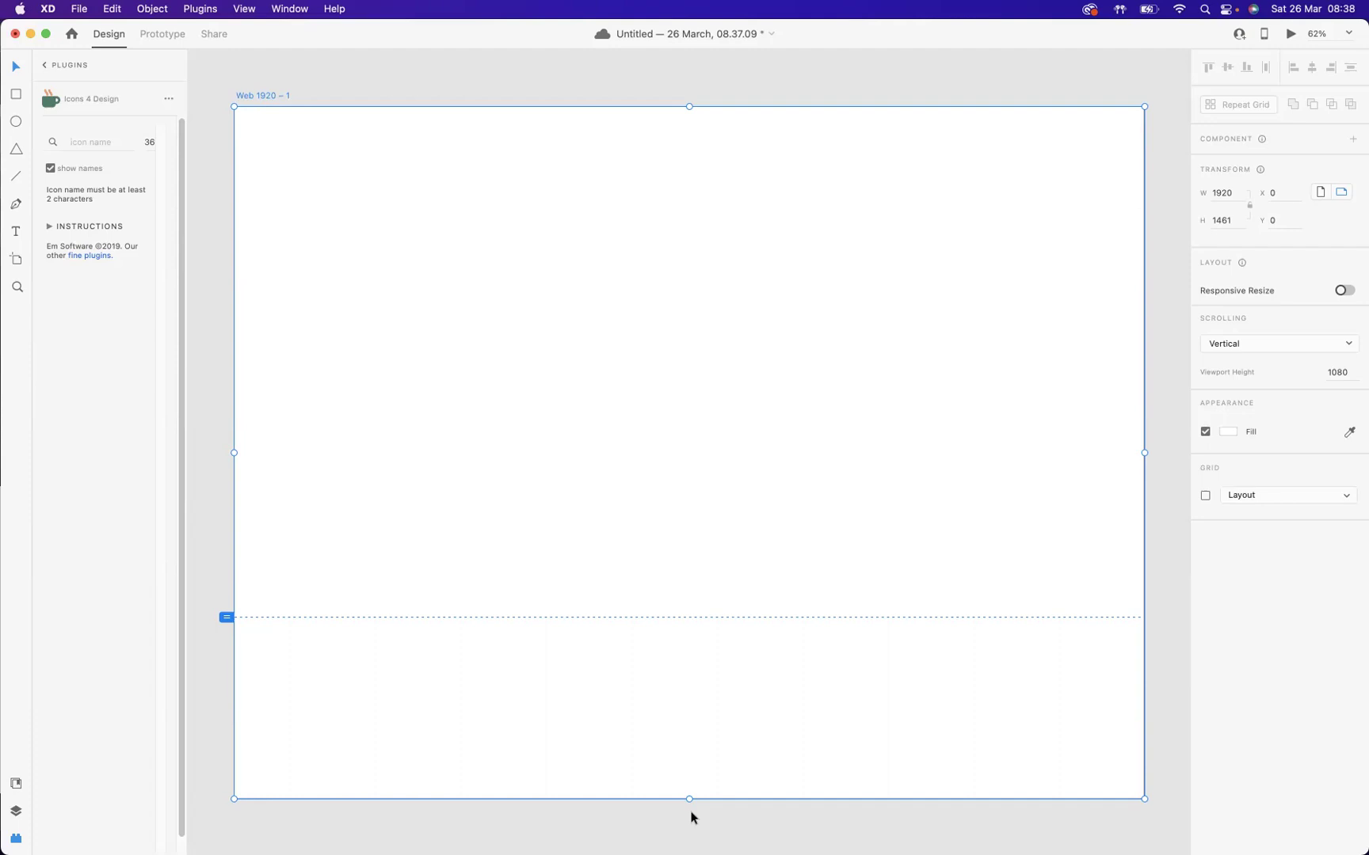
Step: Draw a 1920 × 1078 rectangle at the artboard's top with a dark red #881313 fill
click(16, 96)
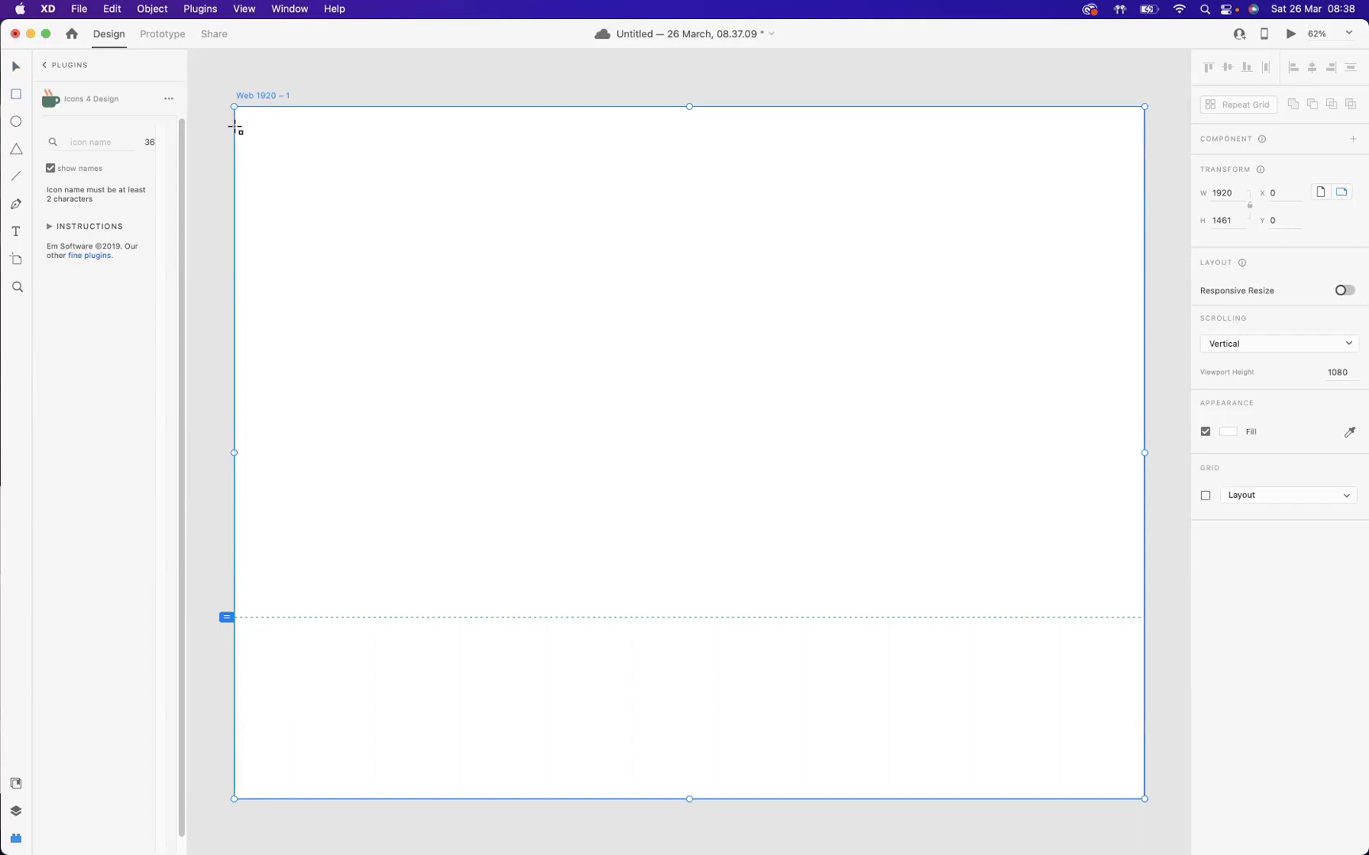
mouse_move(235, 127)
mouse_down()
mouse_move(394, 330)
mouse_move(974, 528)
mouse_move(1069, 580)
mouse_move(1145, 593)
mouse_move(1143, 617)
mouse_up()
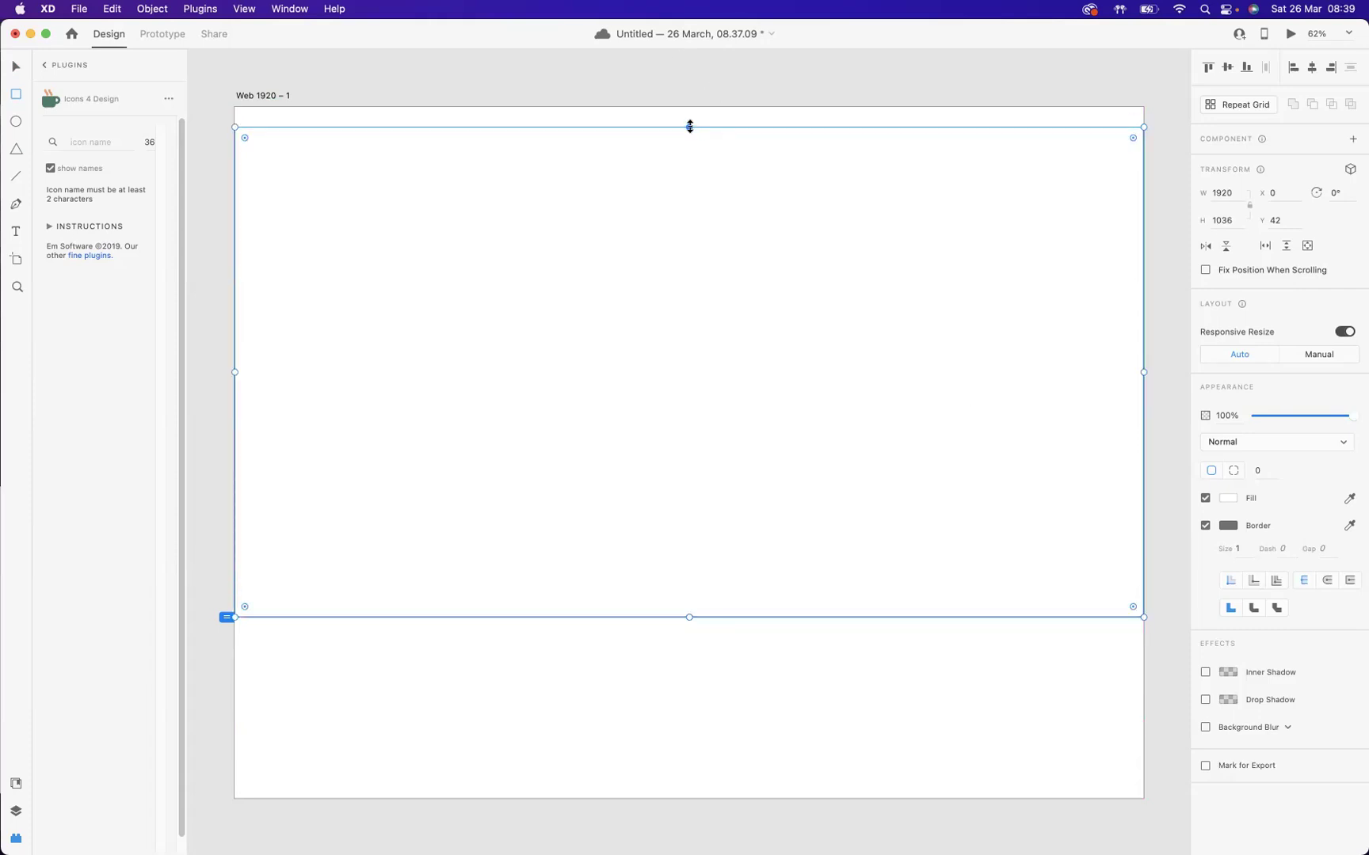
drag(688, 126, 688, 109)
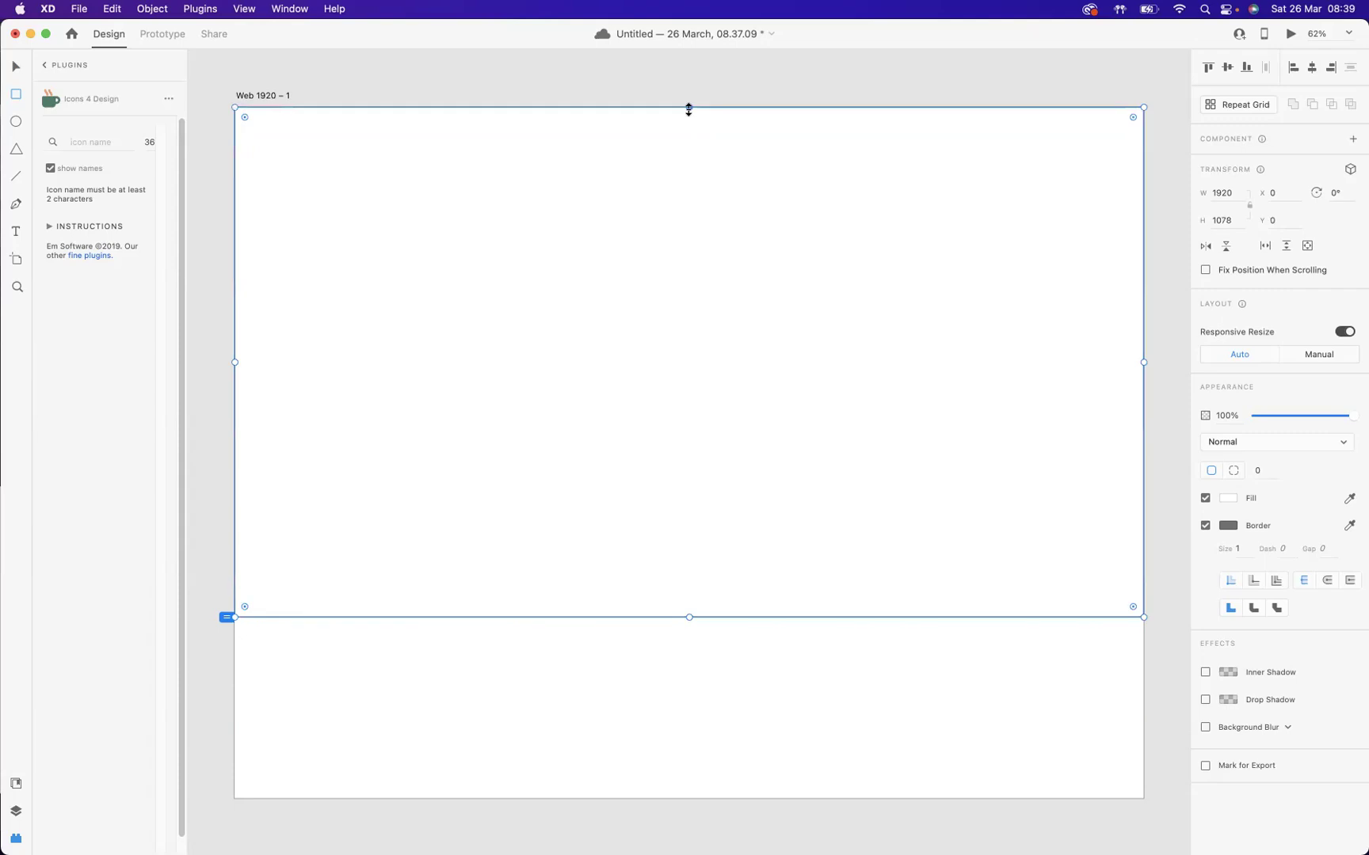
click(1228, 498)
drag(1113, 491, 1147, 480)
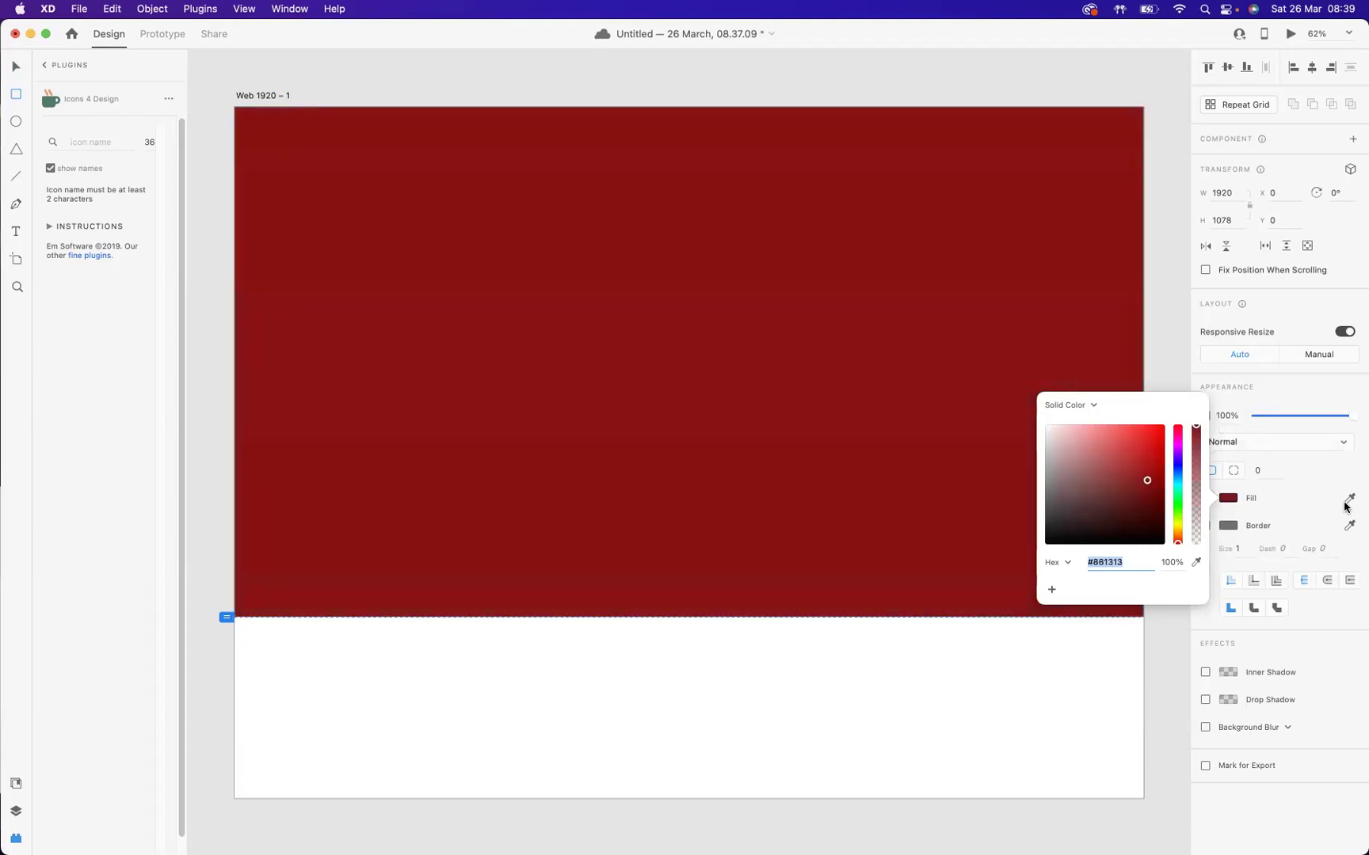
click(1315, 470)
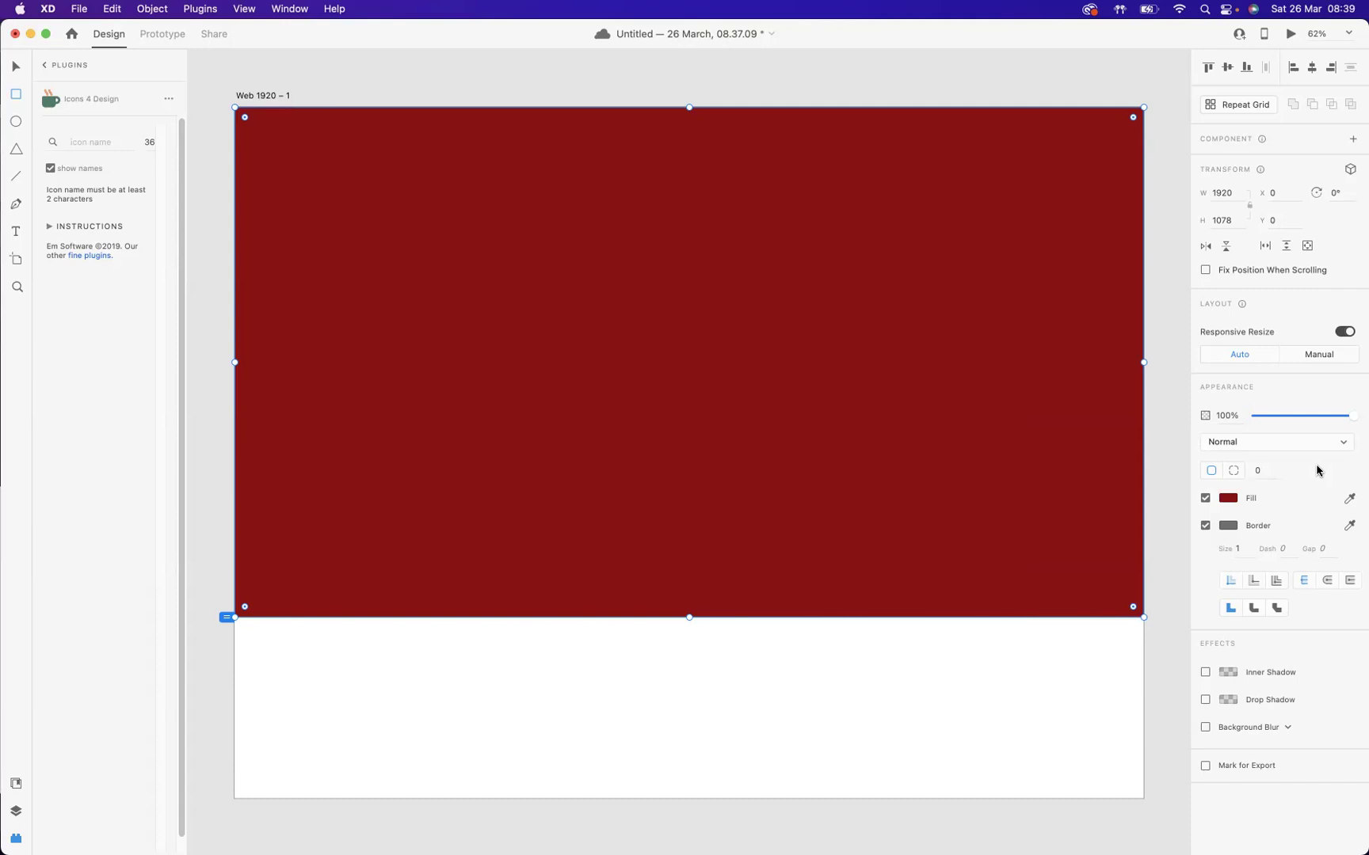
Step: Save the document and switch to the Pexels page in Chrome
key(super+s)
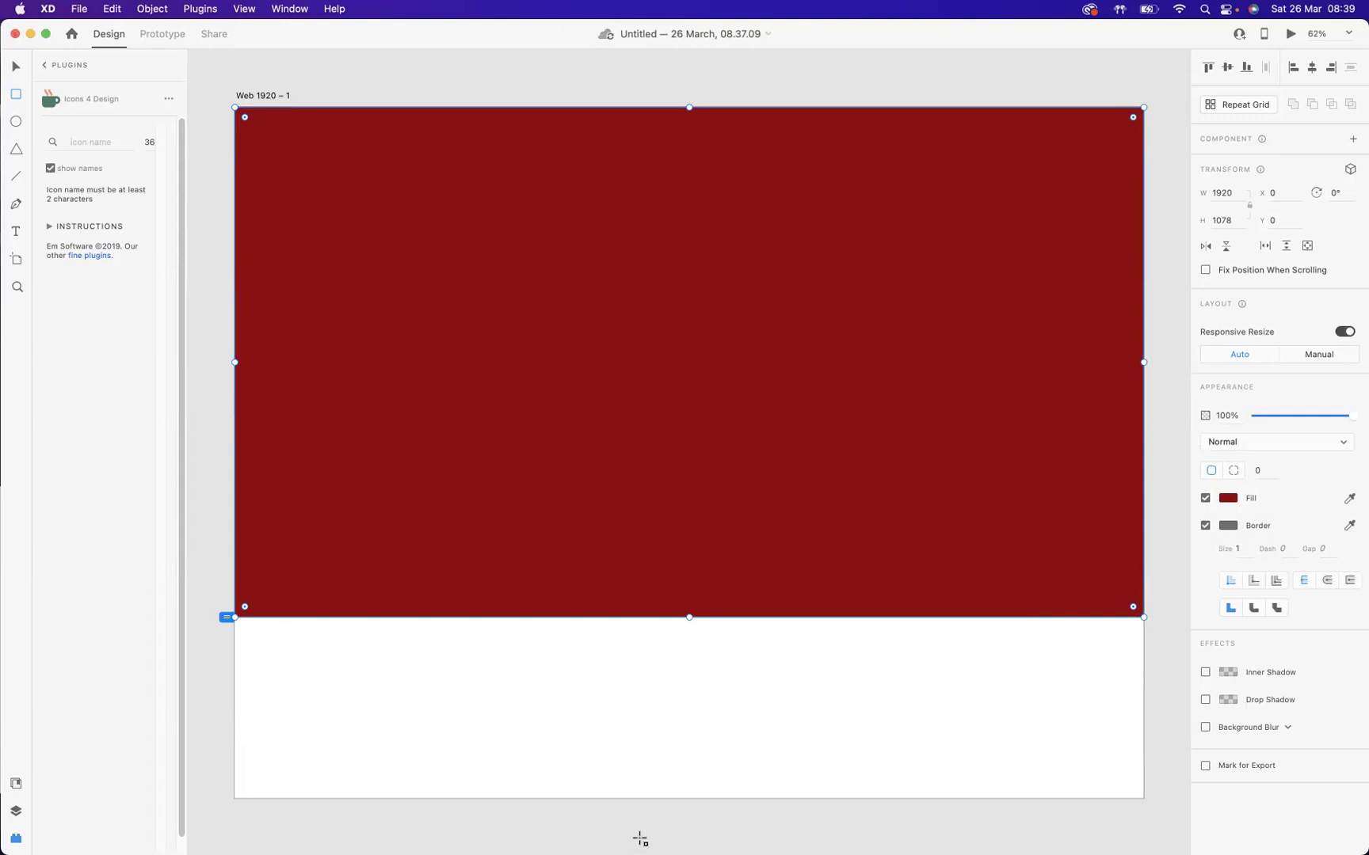
mouse_move(672, 844)
click(659, 819)
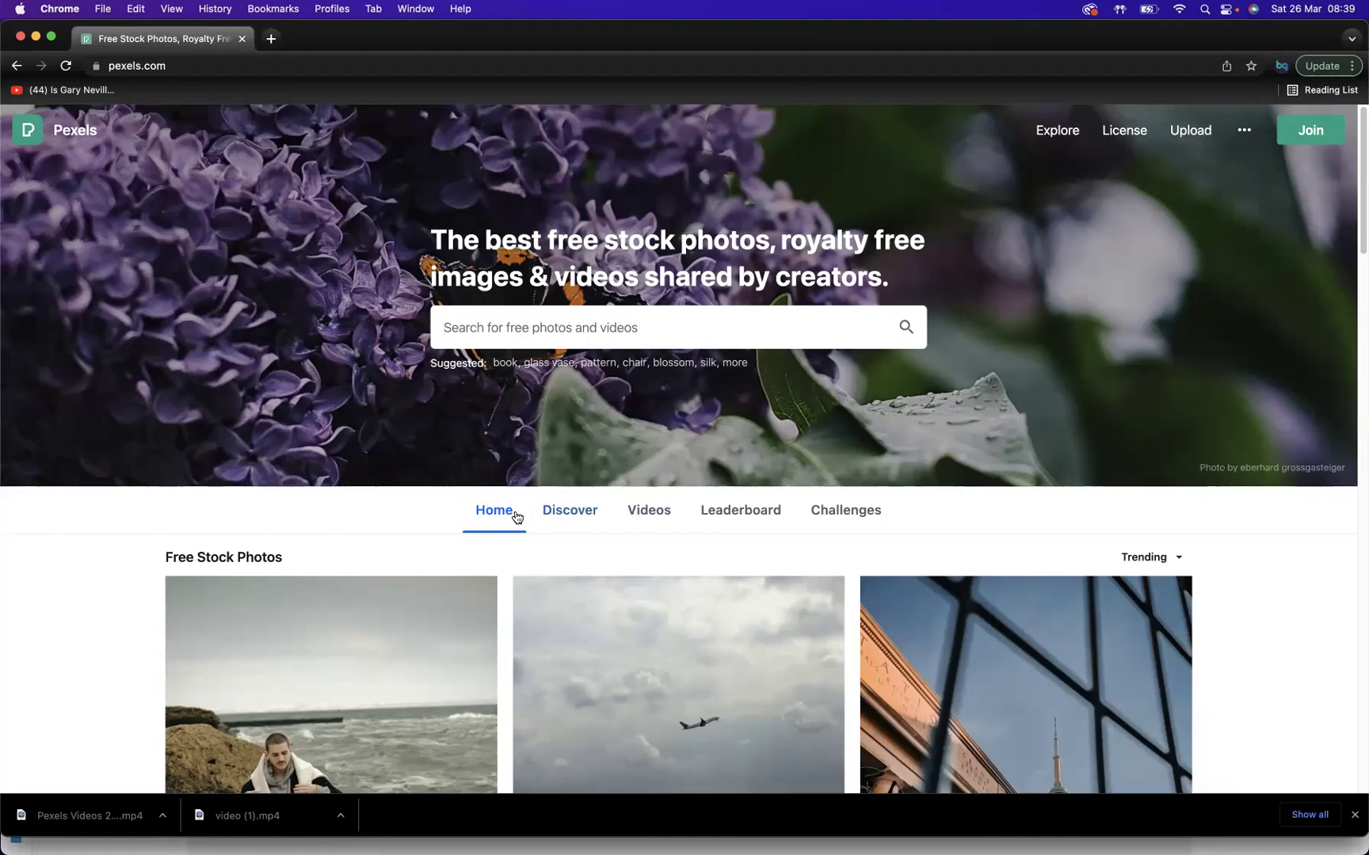
Step: Search Pexels videos for 'trees' and look through the 31.8K results
click(642, 514)
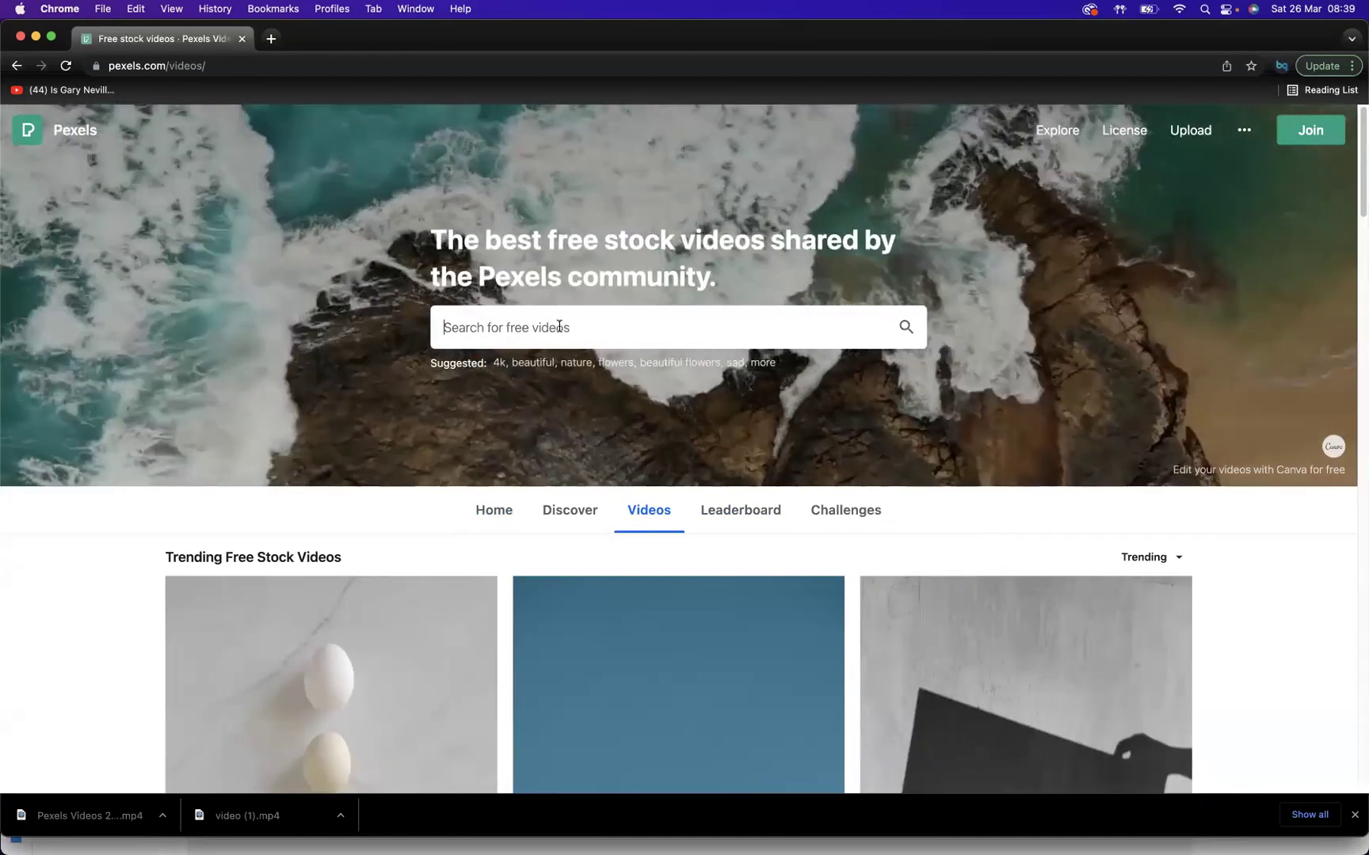
click(560, 326)
text(trees)
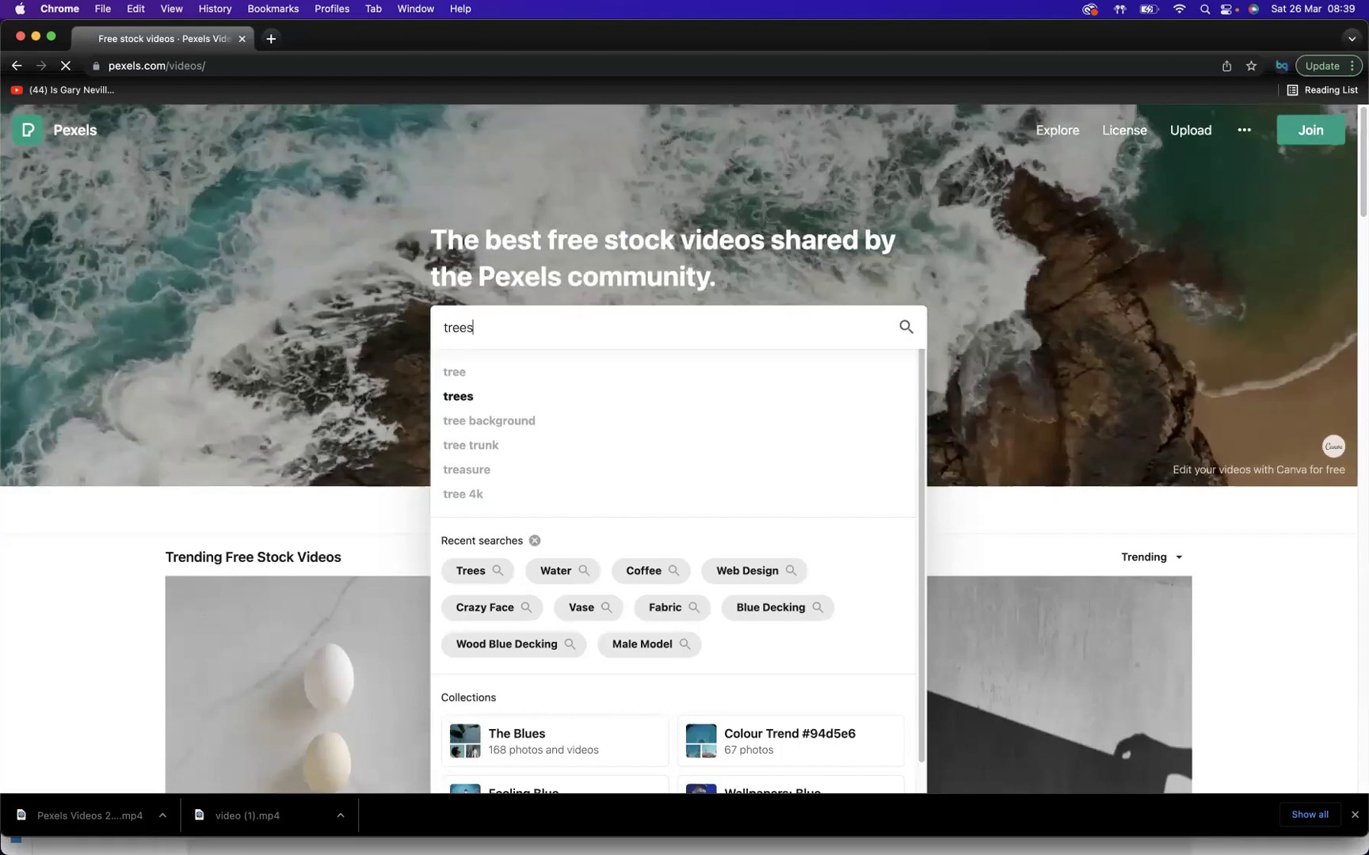
key(Return)
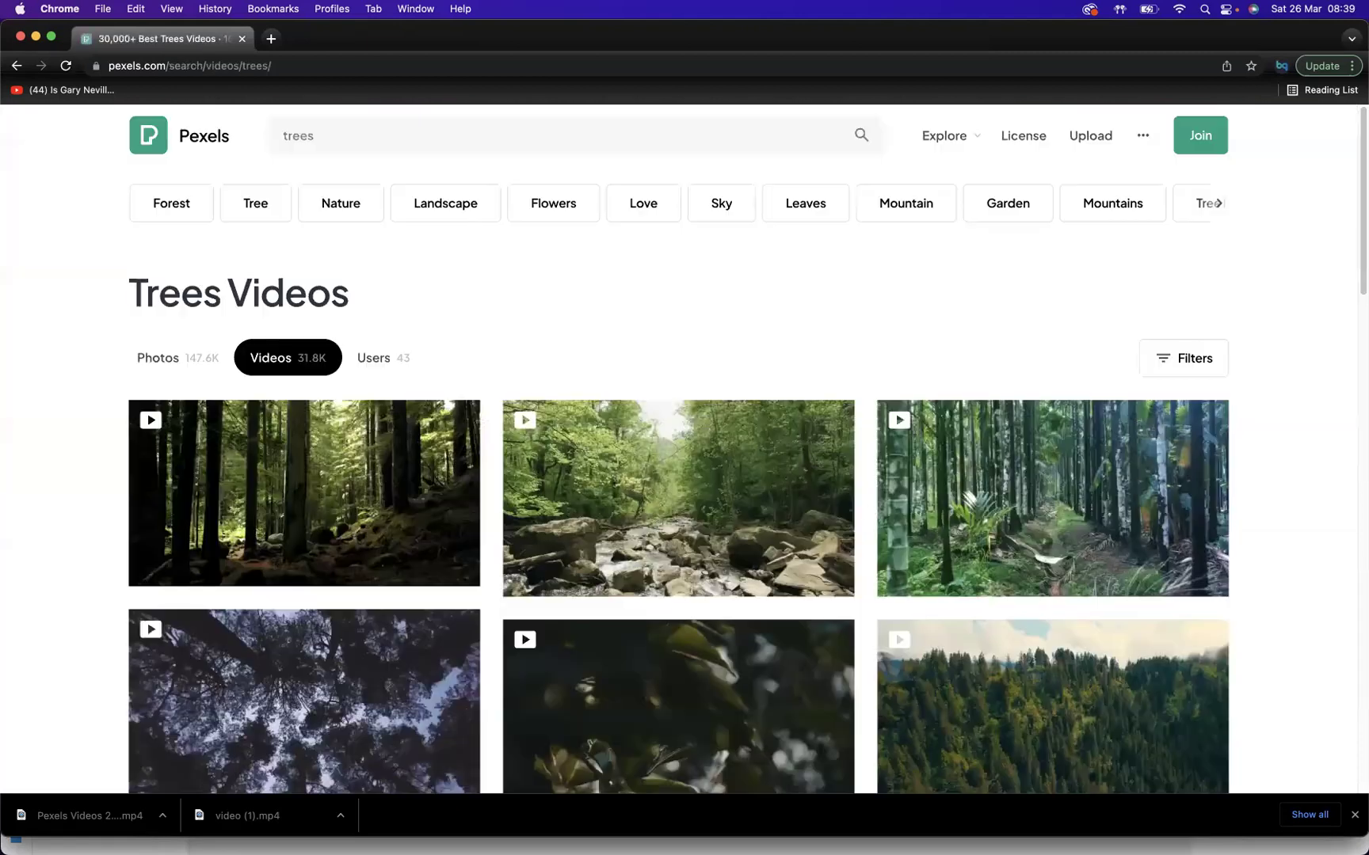
scroll(678, 617, down, 3)
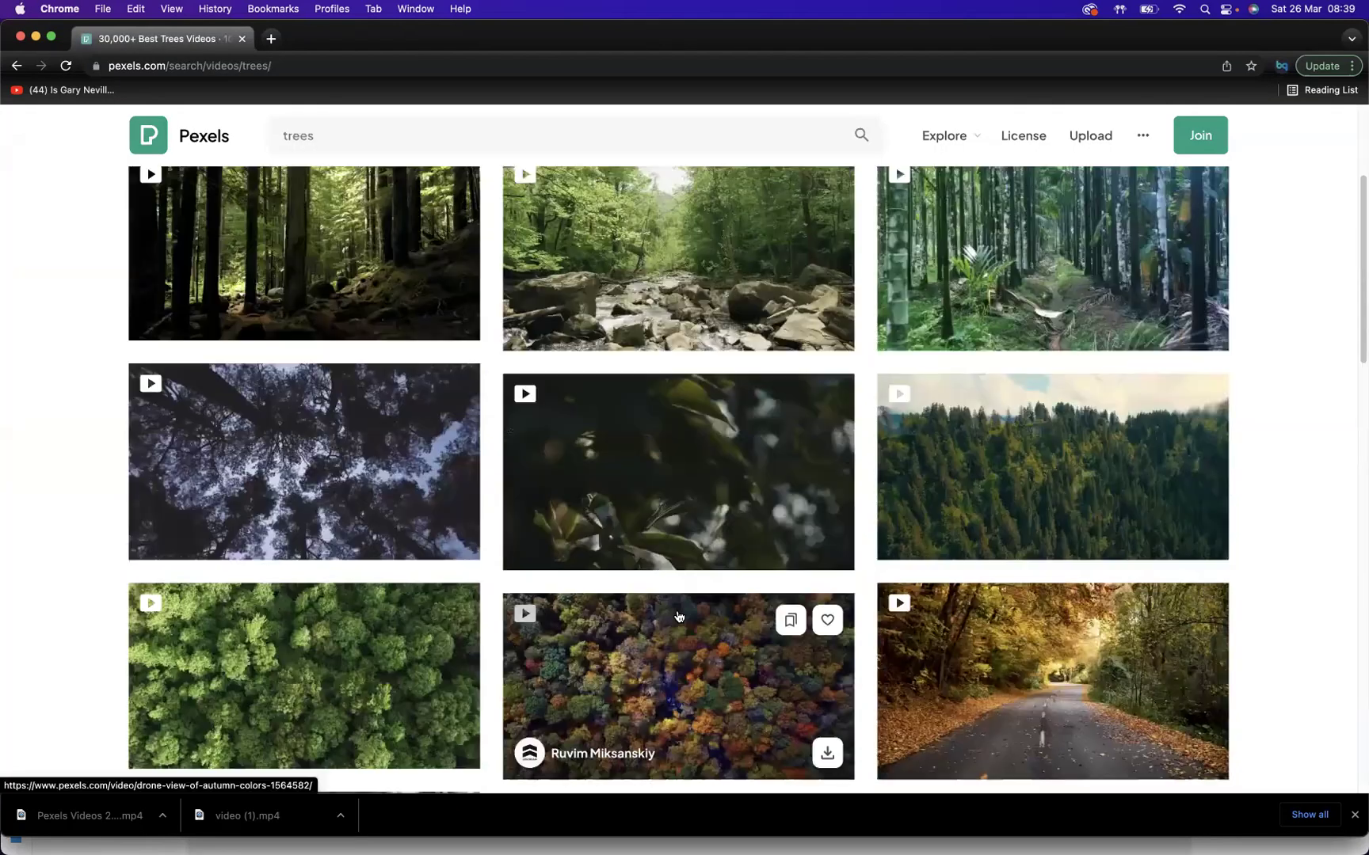
scroll(678, 617, down, 7)
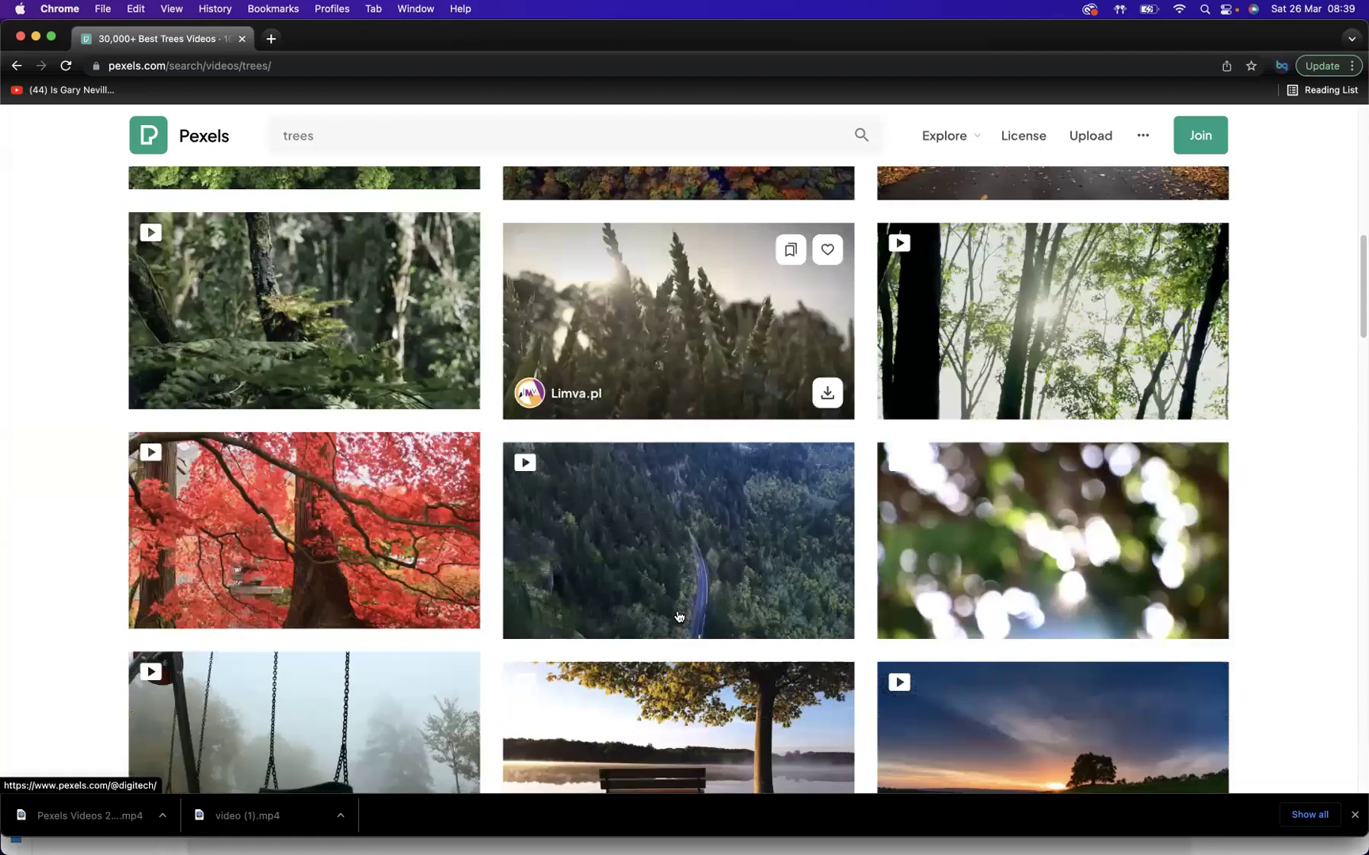
scroll(679, 617, up, 10)
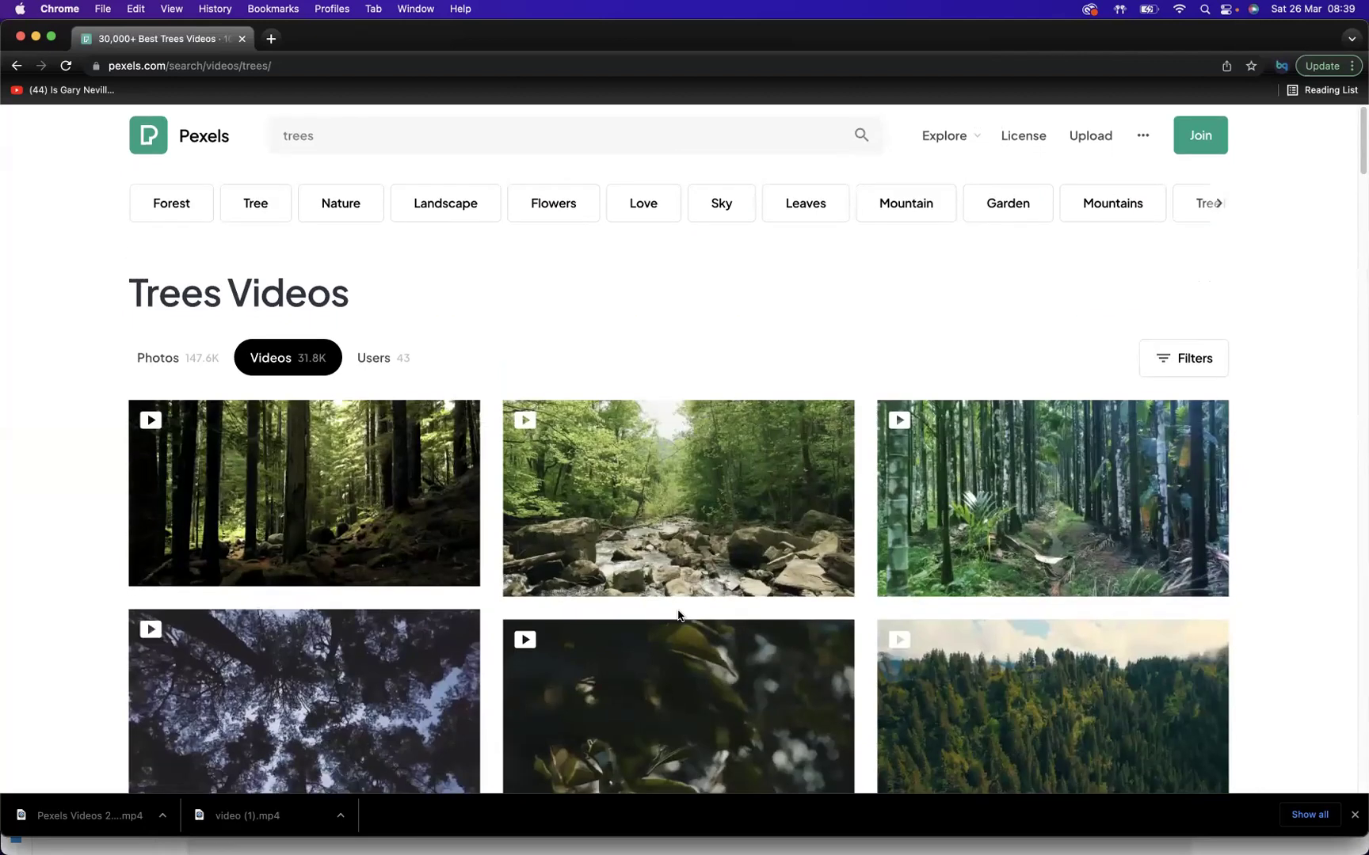
Step: Filter the trees videos to Horizontal orientation, leaving size at All Sizes
click(1187, 359)
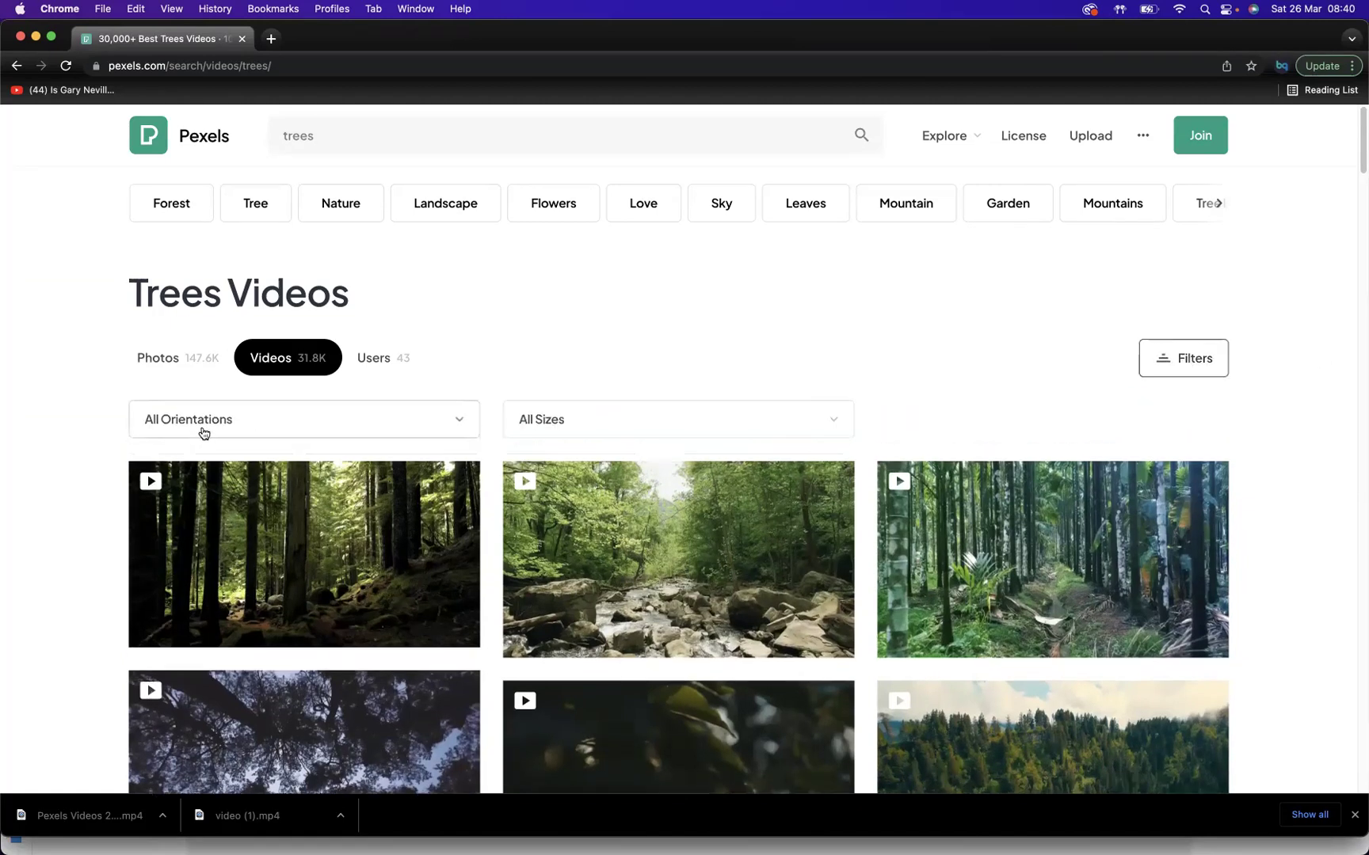
click(342, 431)
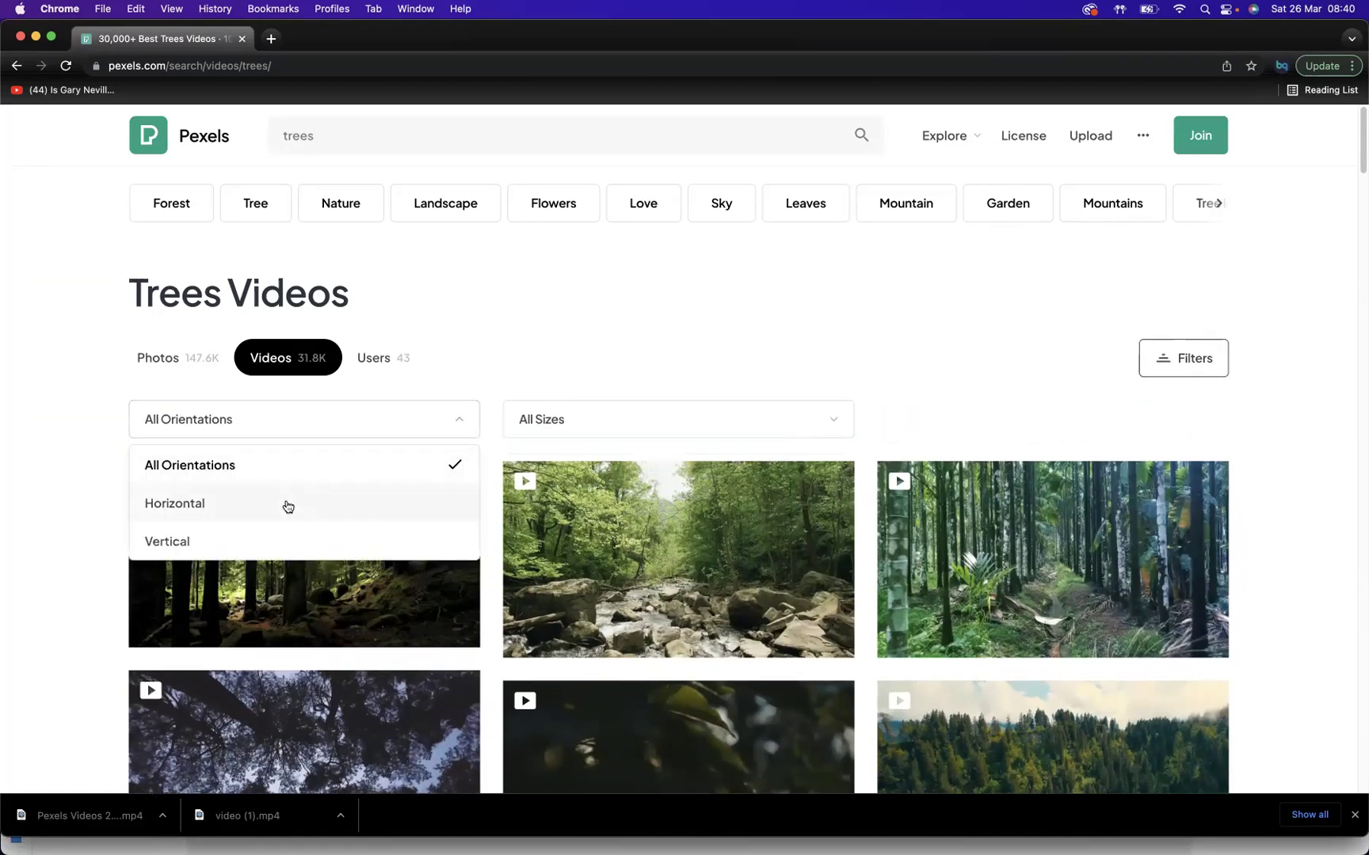
click(279, 549)
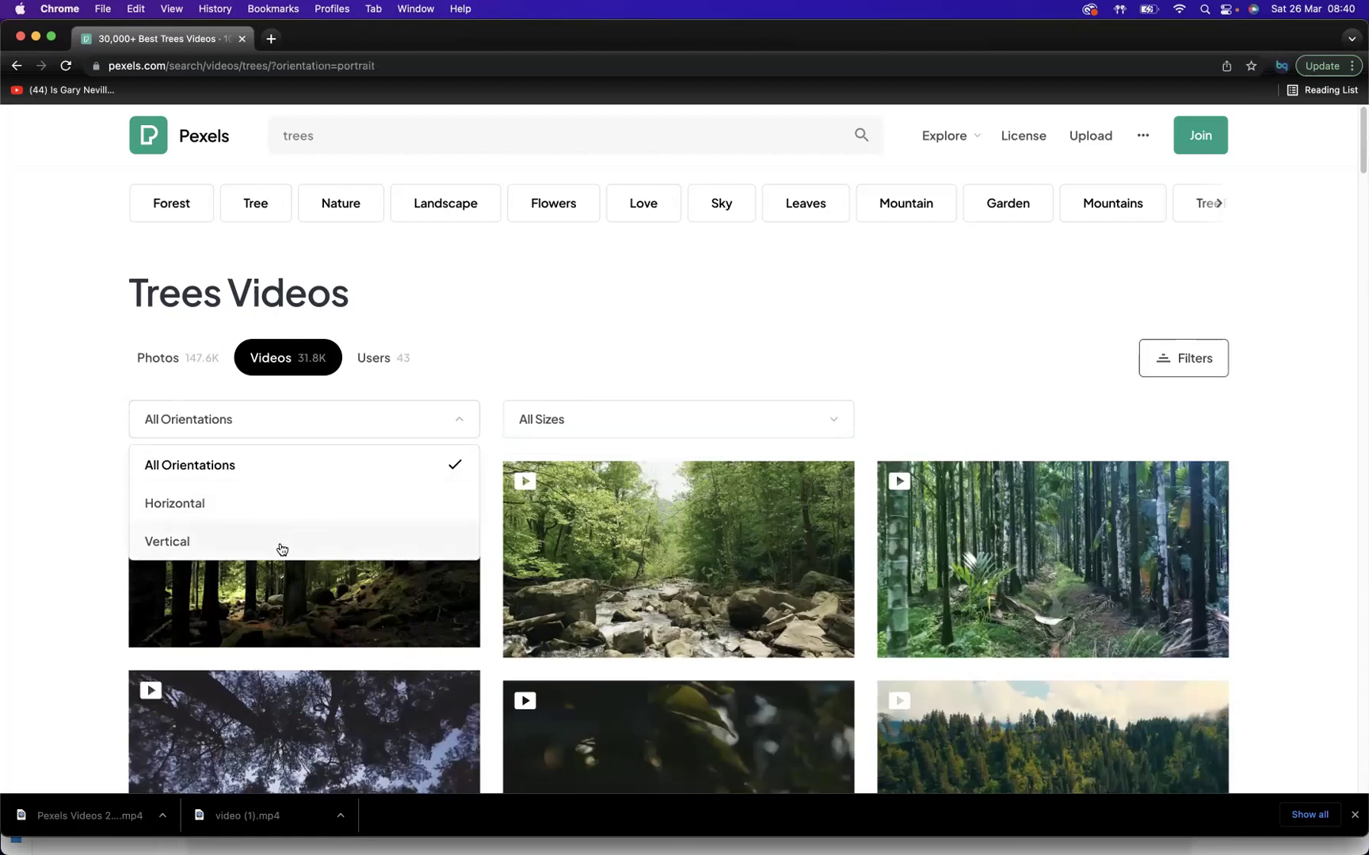
scroll(301, 542, down, 2)
scroll(301, 542, down, 5)
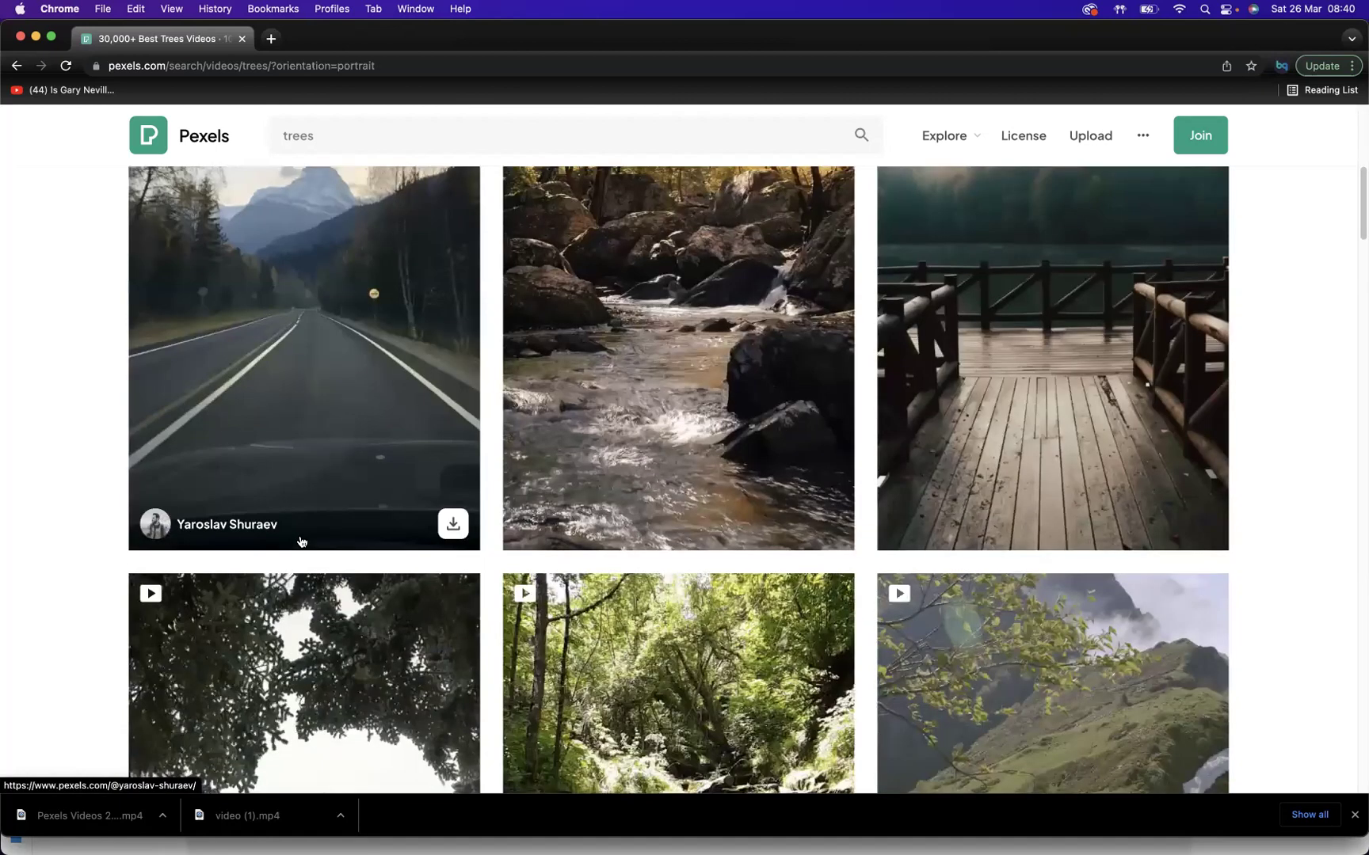
scroll(301, 542, down, 5)
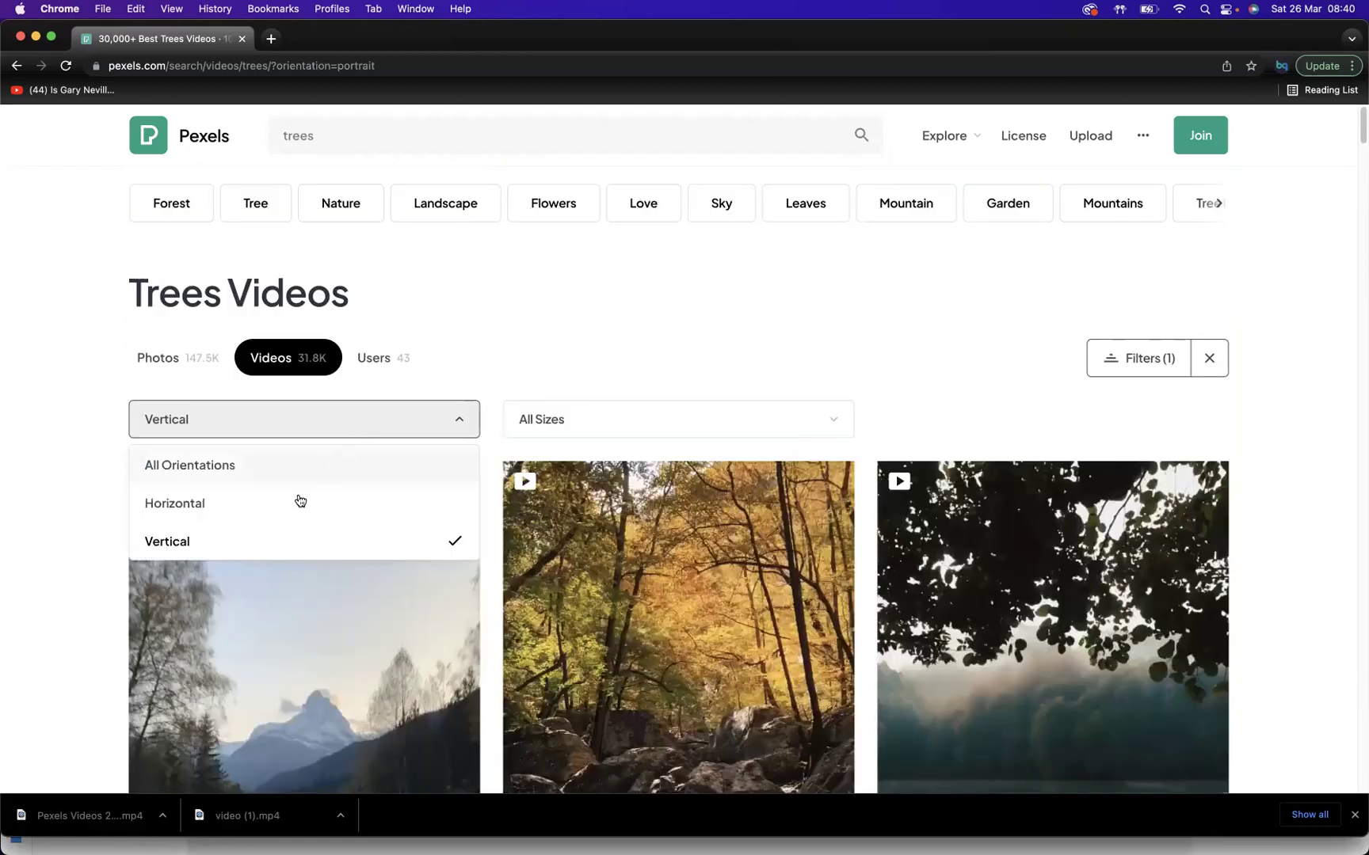
click(283, 505)
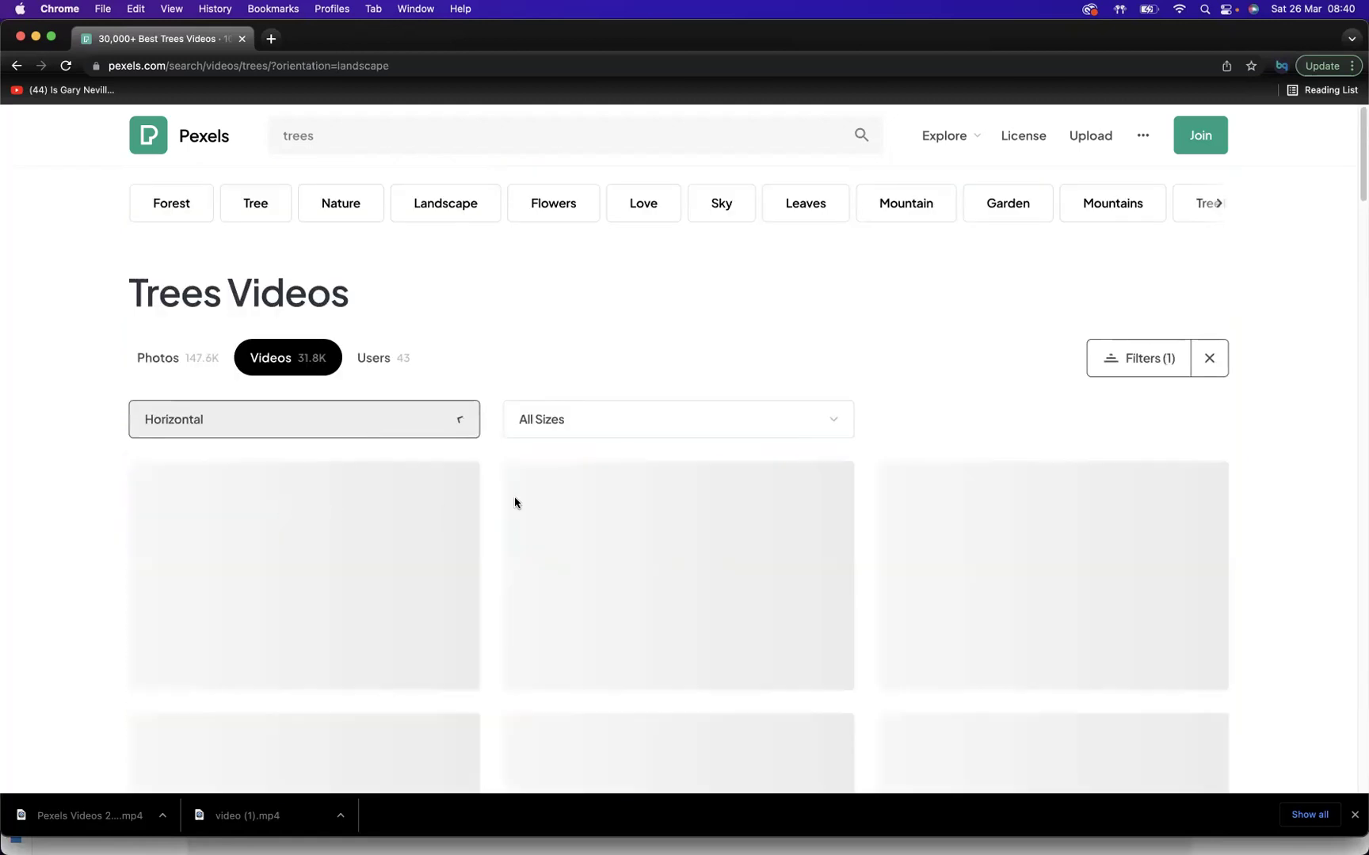
click(759, 423)
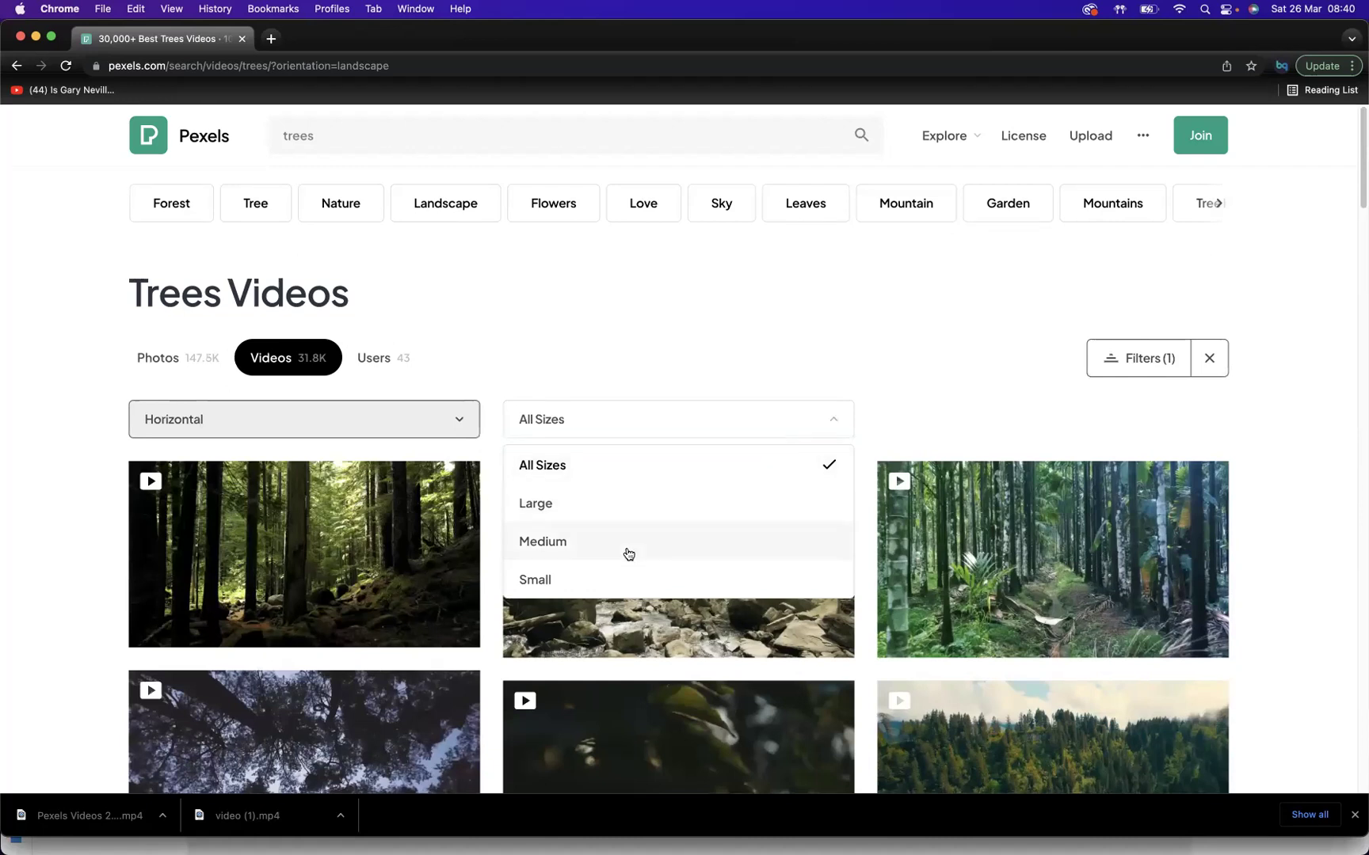
click(624, 350)
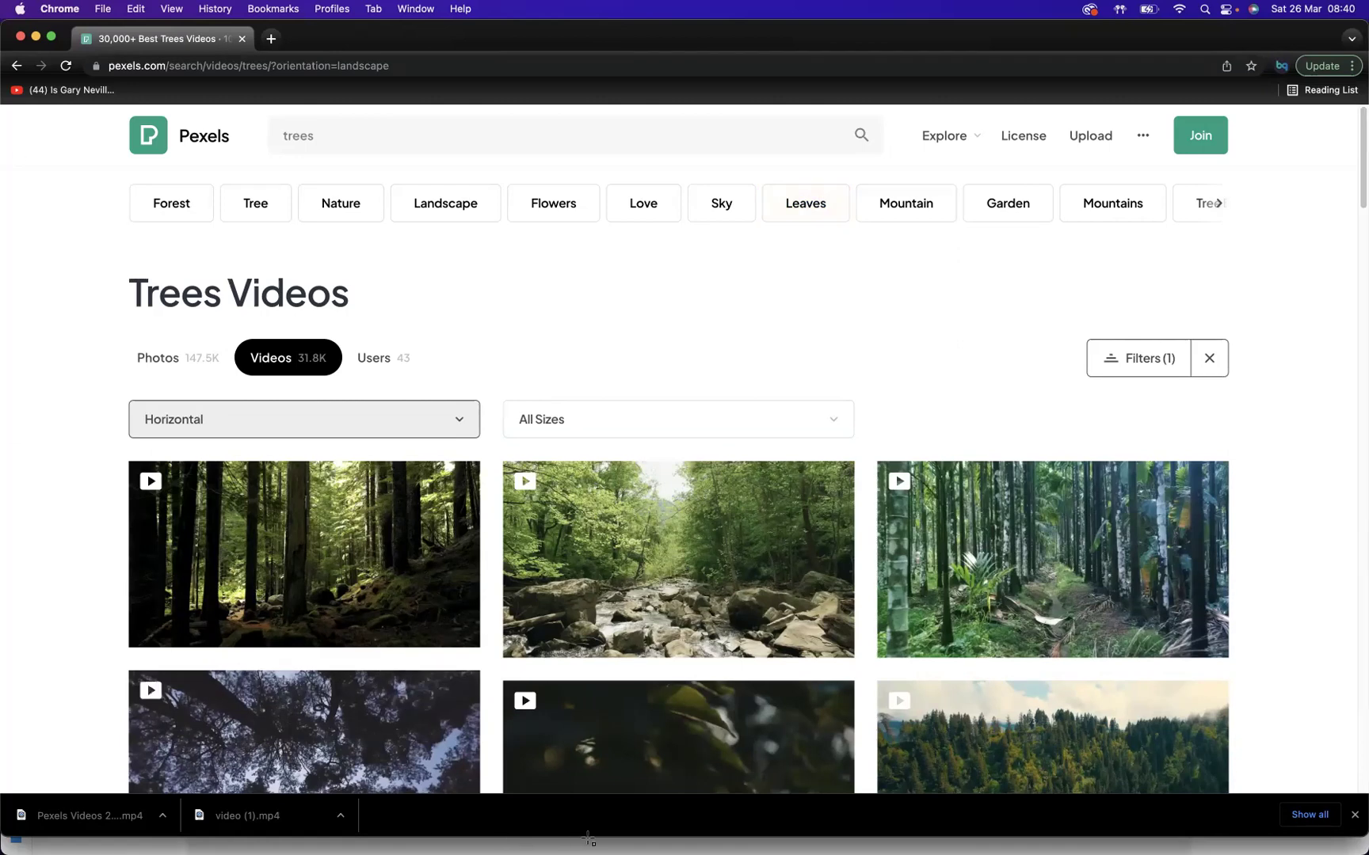
Step: Drop 000.mp4 onto the red rectangle so the beach video fills it, then minimize Finder
click(590, 840)
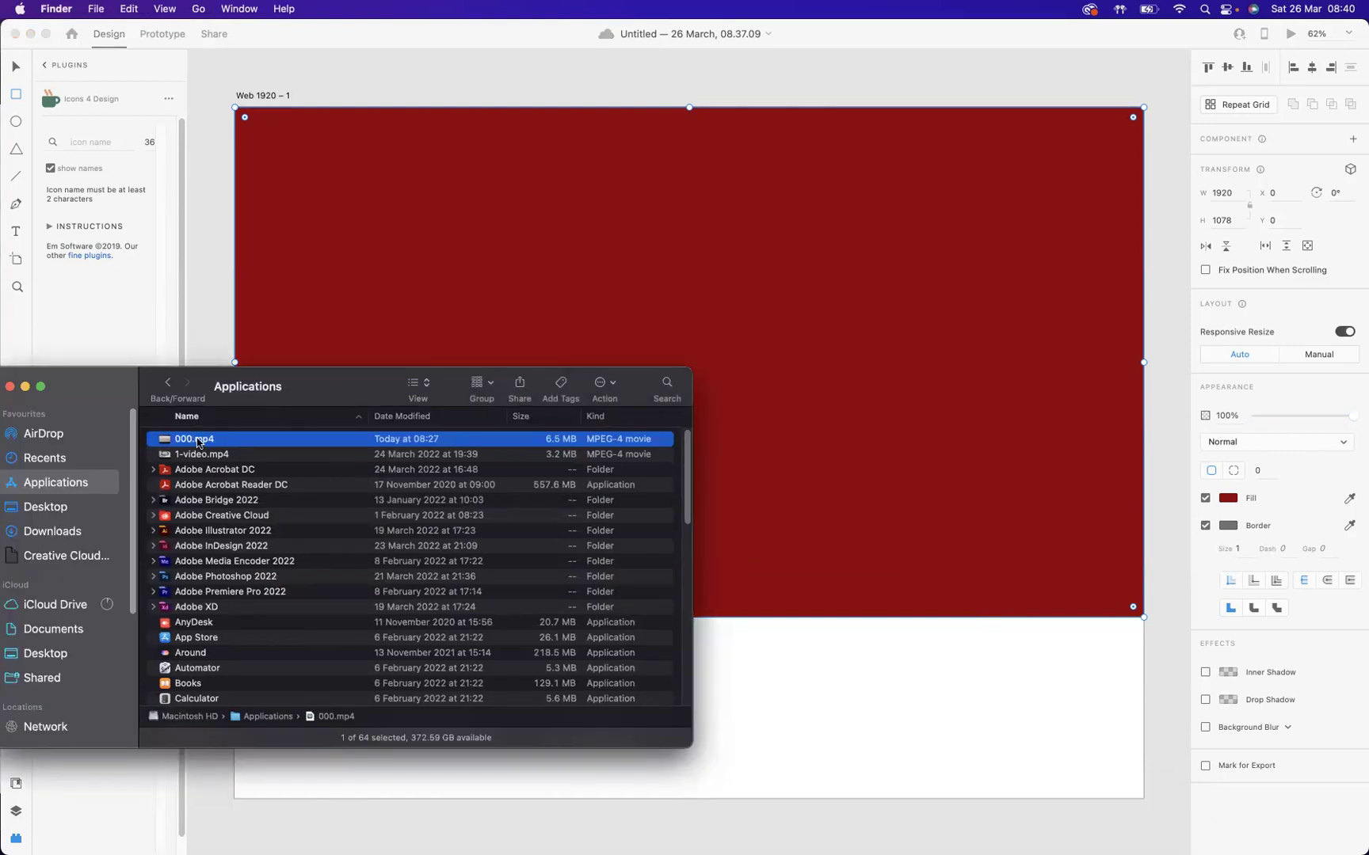
drag(188, 440, 505, 327)
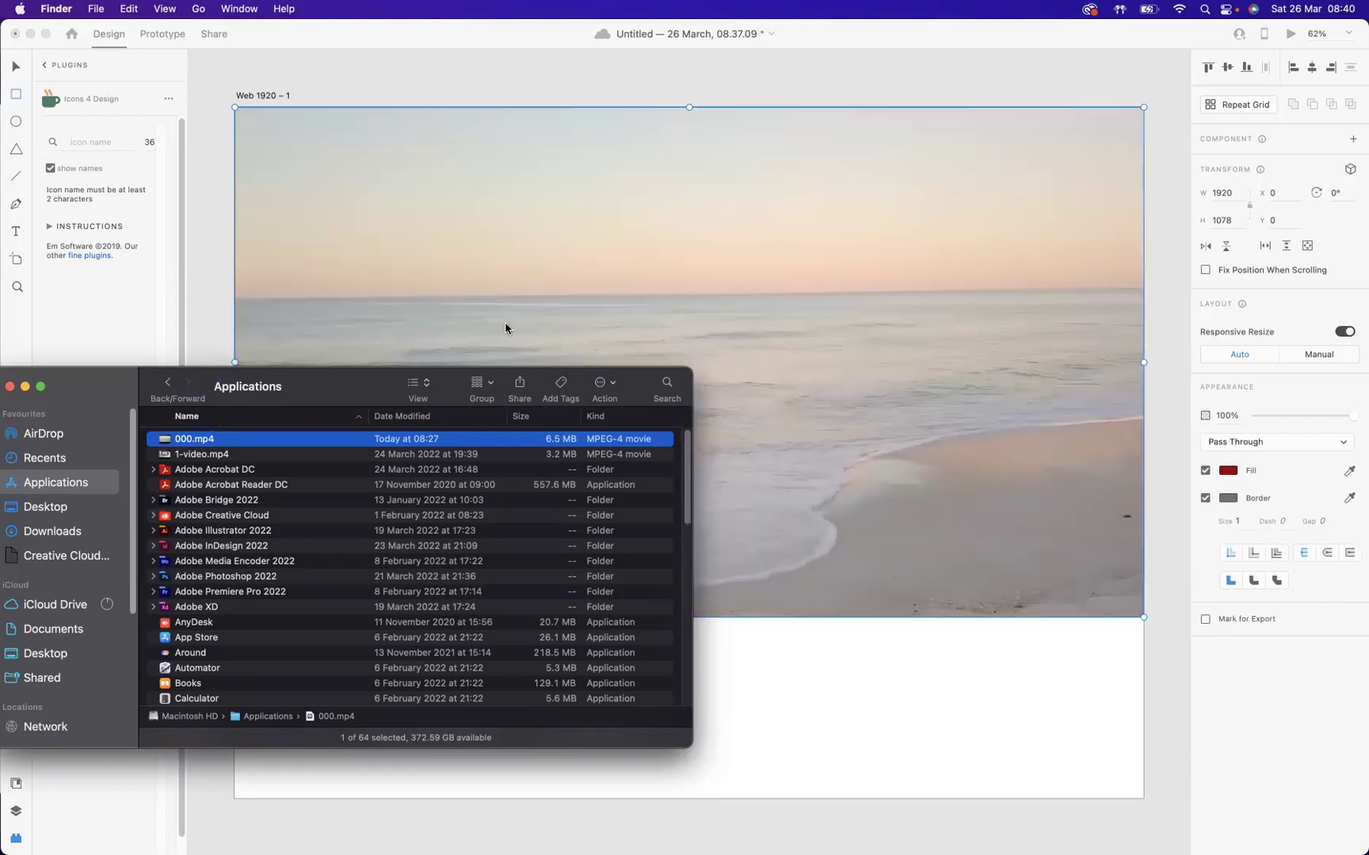
click(25, 387)
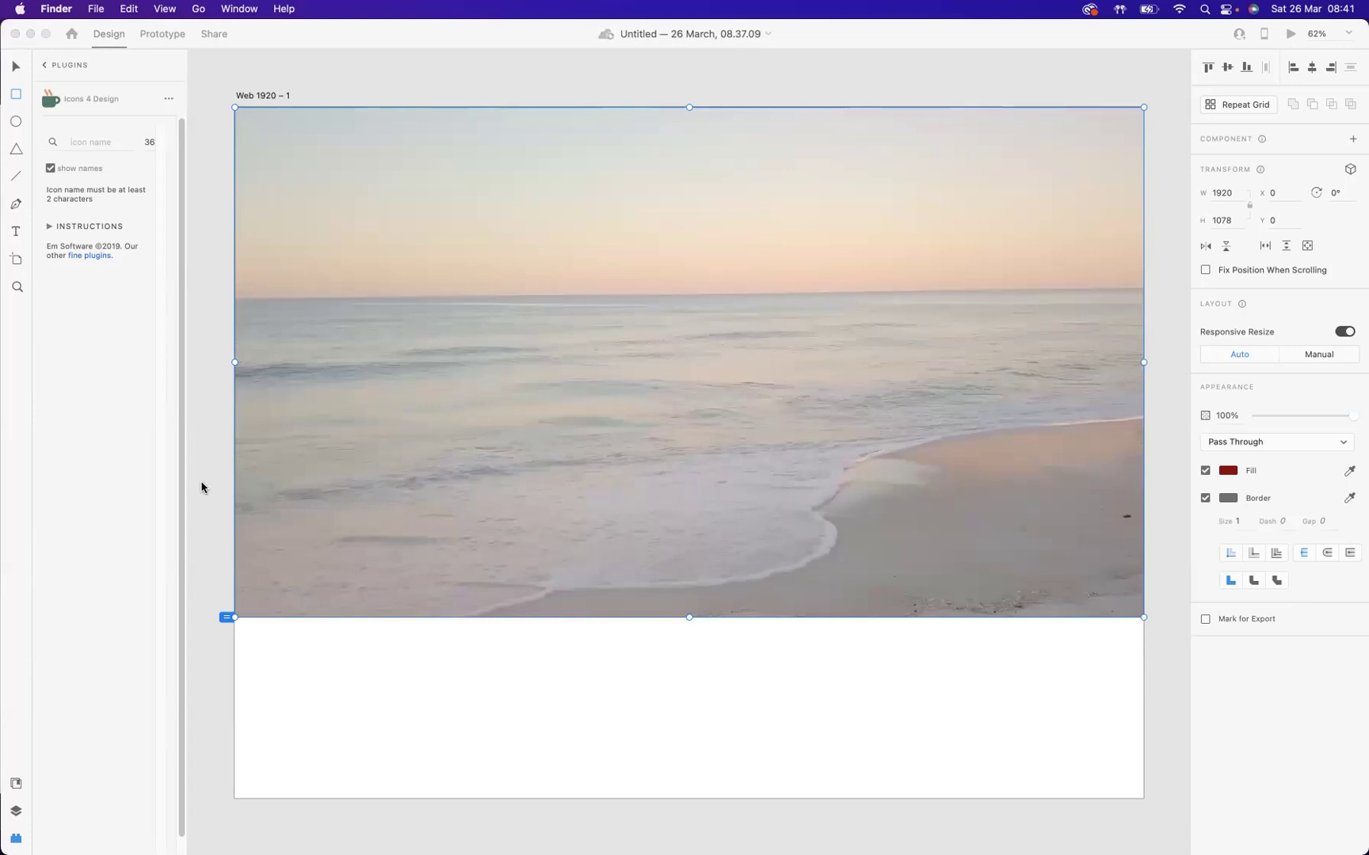
Step: Change the beach video's playback from Play on tap to Play automatically
click(15, 66)
click(724, 356)
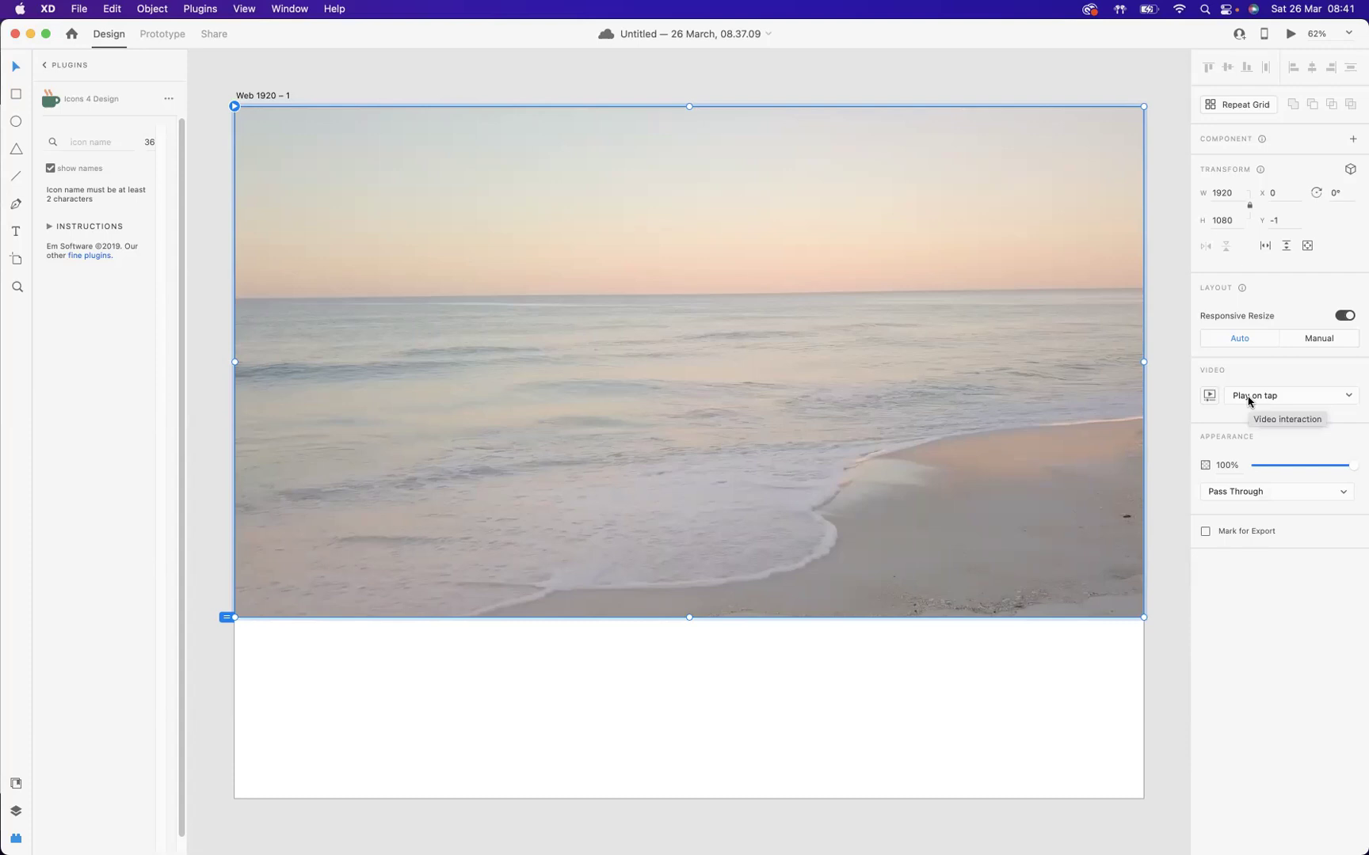
click(1344, 394)
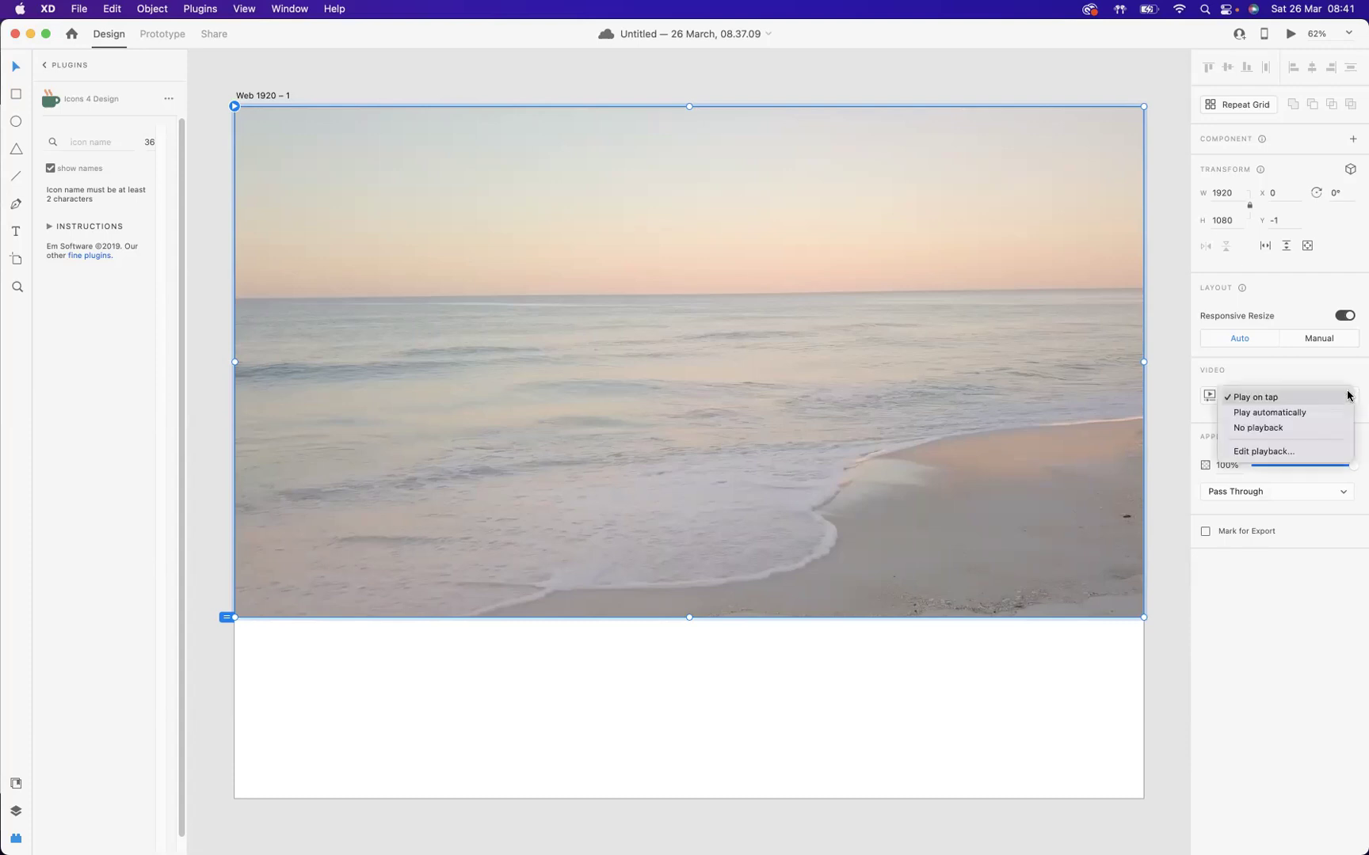
click(1258, 419)
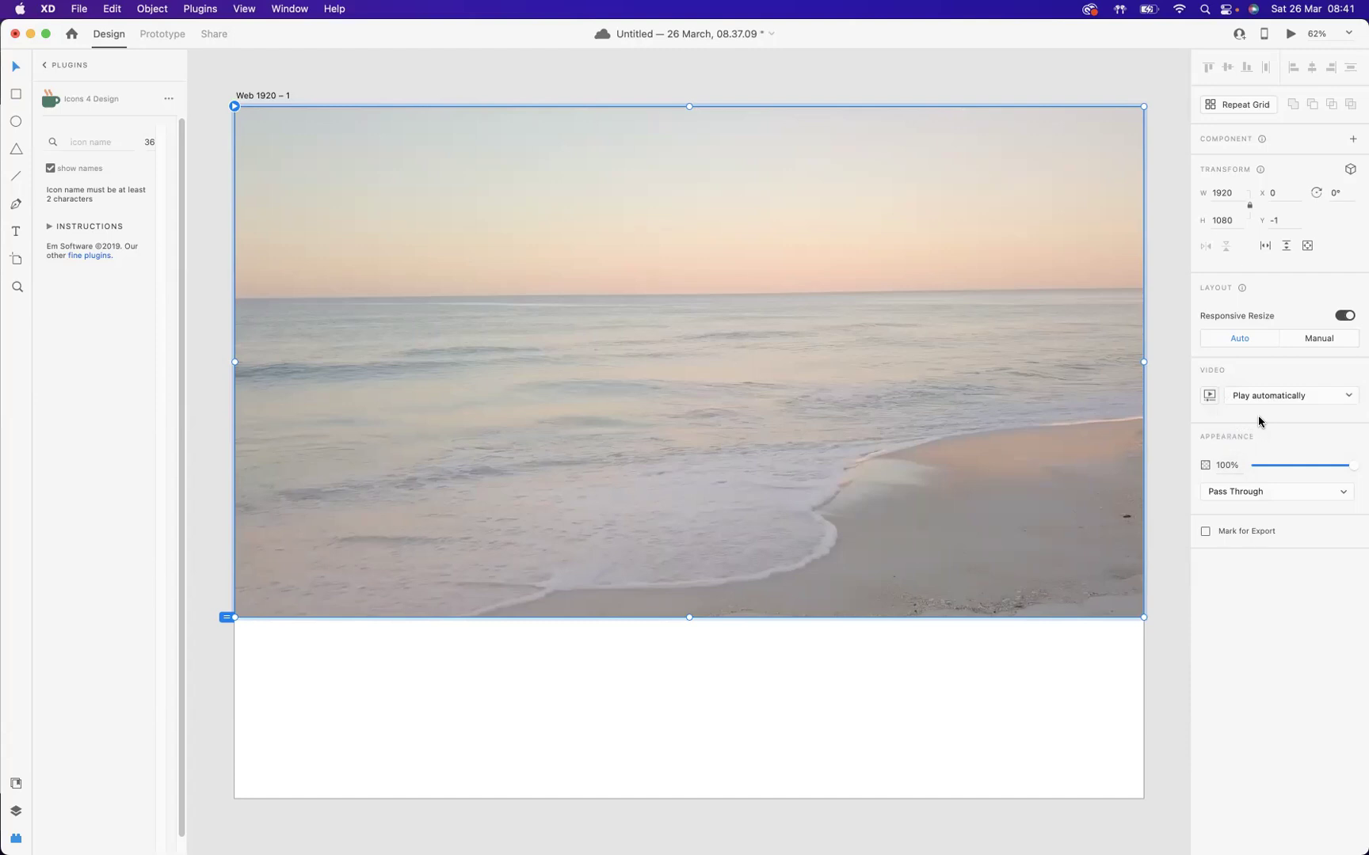
Step: Draw a rectangle over the beach video with its top aligned to the artboard top
click(16, 94)
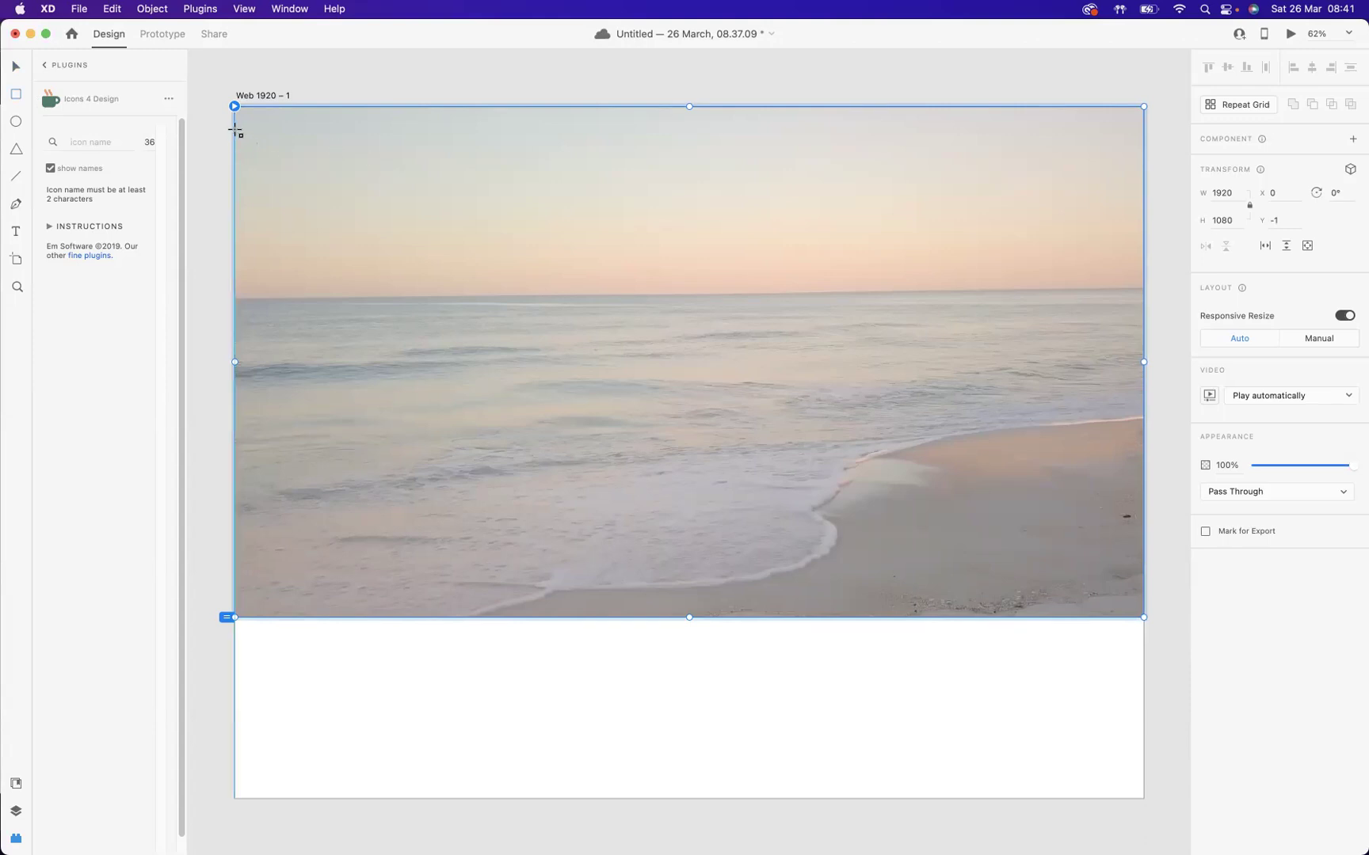
drag(235, 125, 253, 177)
mouse_move(334, 270)
mouse_down()
mouse_move(749, 400)
mouse_move(1125, 580)
mouse_move(1144, 617)
mouse_up()
drag(687, 124, 687, 107)
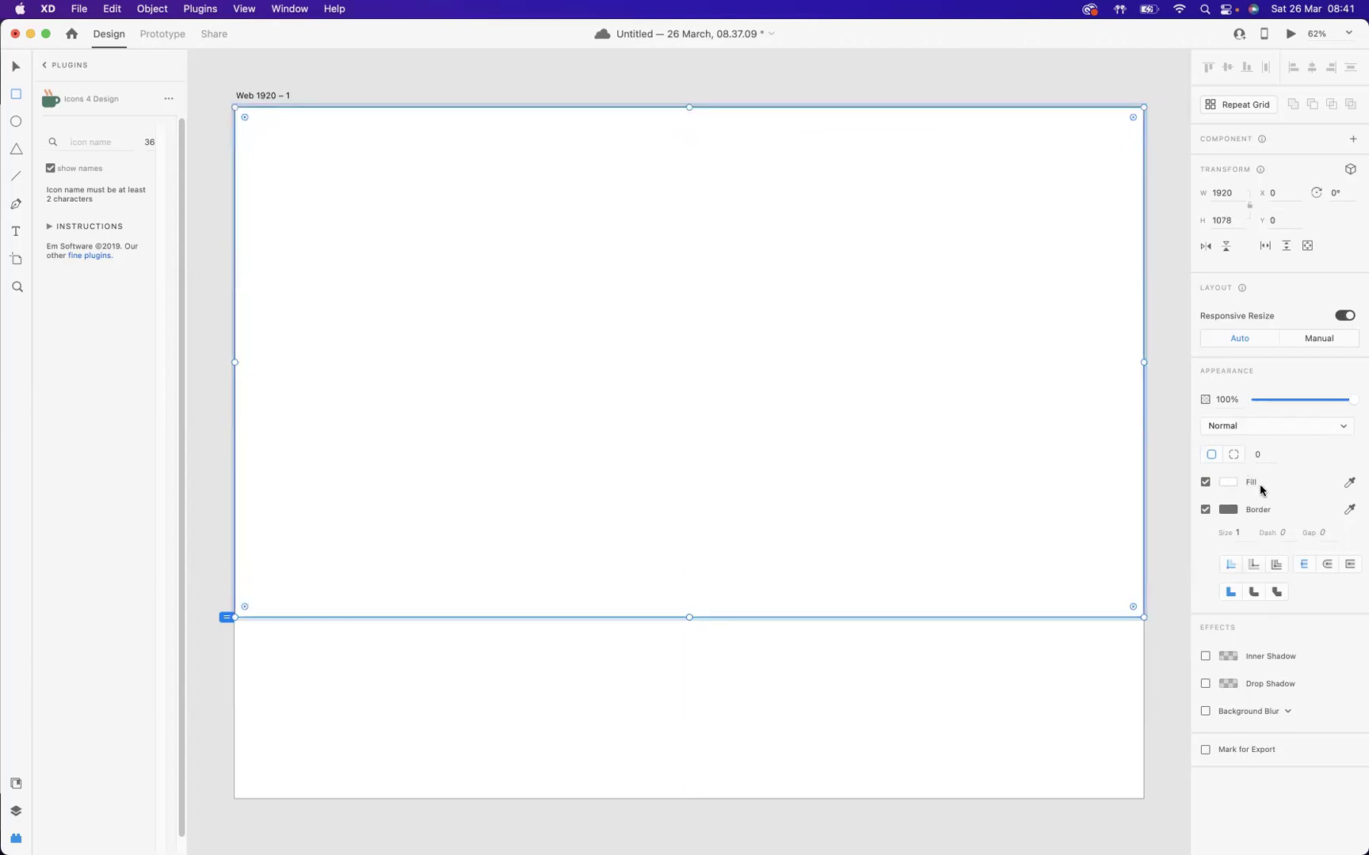
Step: Give the overlay rectangle a dark navy #08234D fill at 23% opacity
click(1227, 482)
drag(1136, 489, 1061, 524)
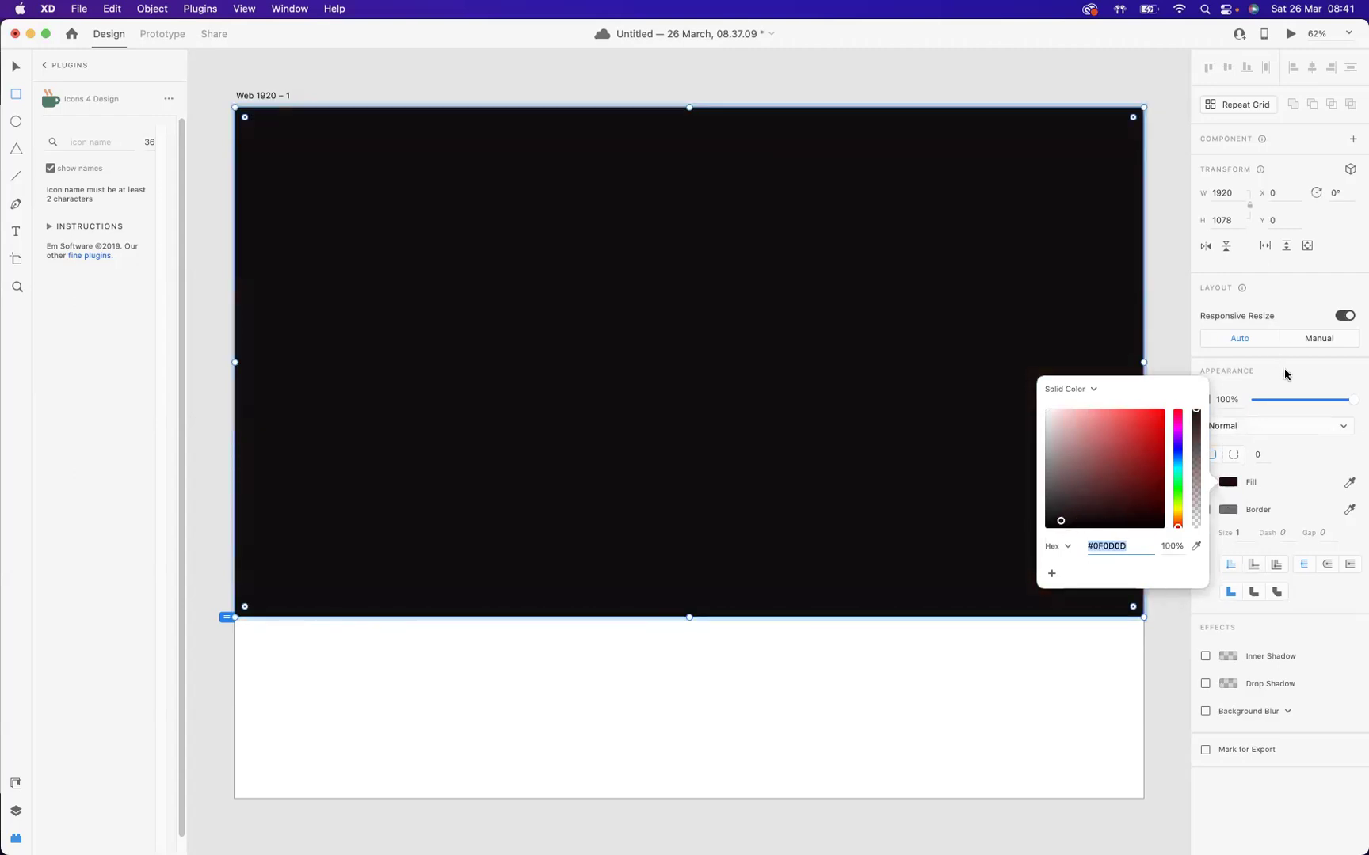
click(1287, 374)
drag(1353, 400, 1284, 400)
click(1229, 483)
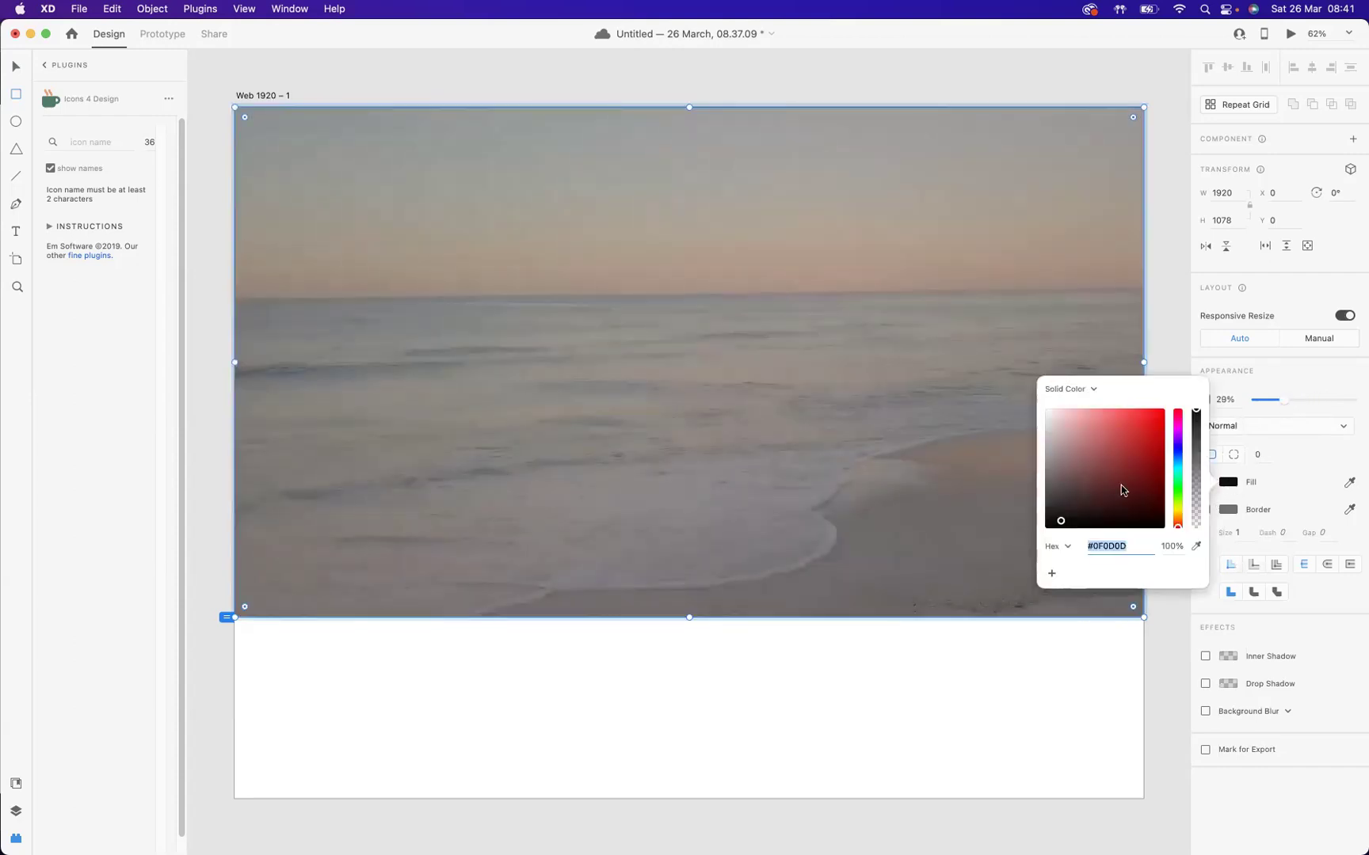
click(1178, 458)
click(1143, 496)
drag(1143, 497, 1153, 490)
click(1281, 399)
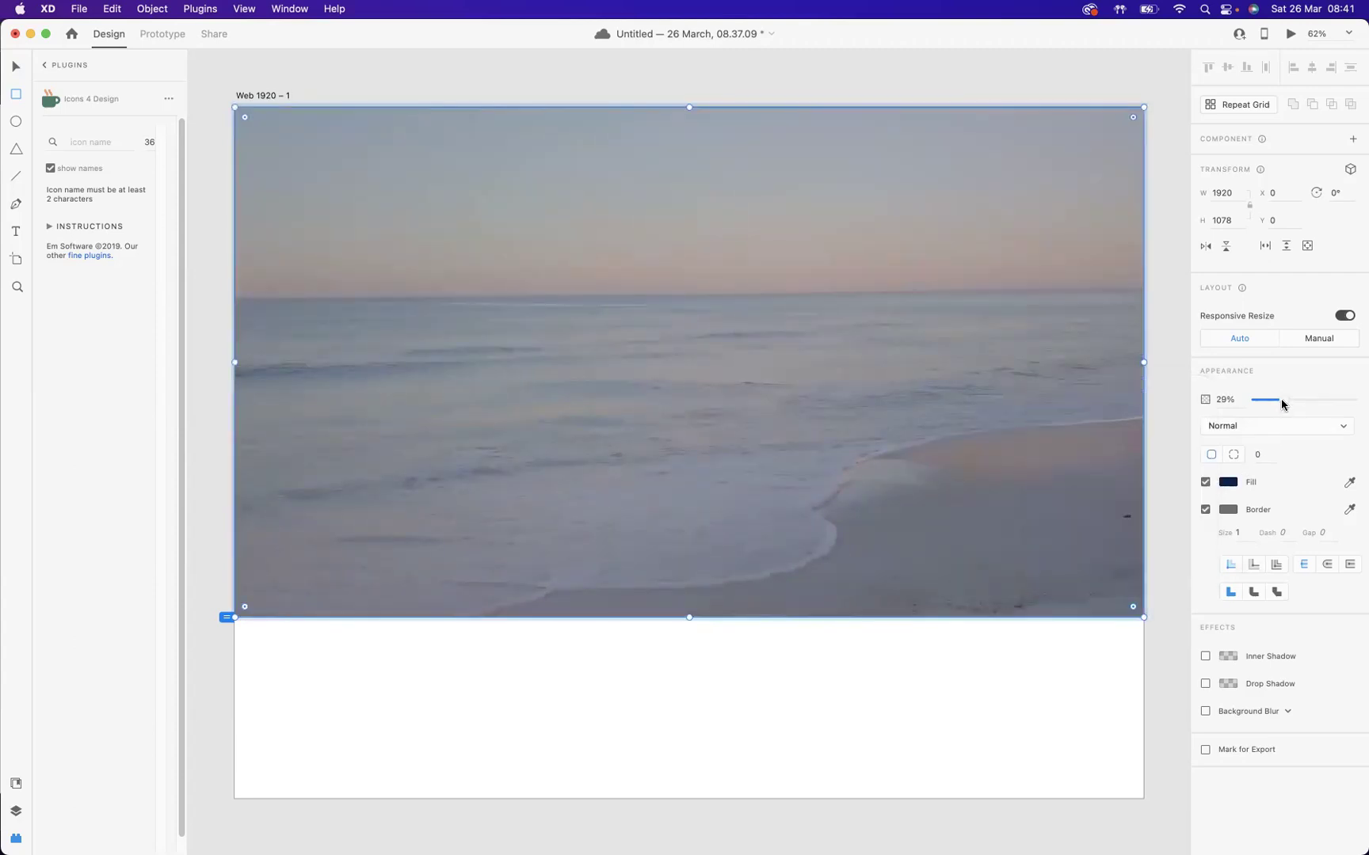
drag(1281, 399, 1275, 406)
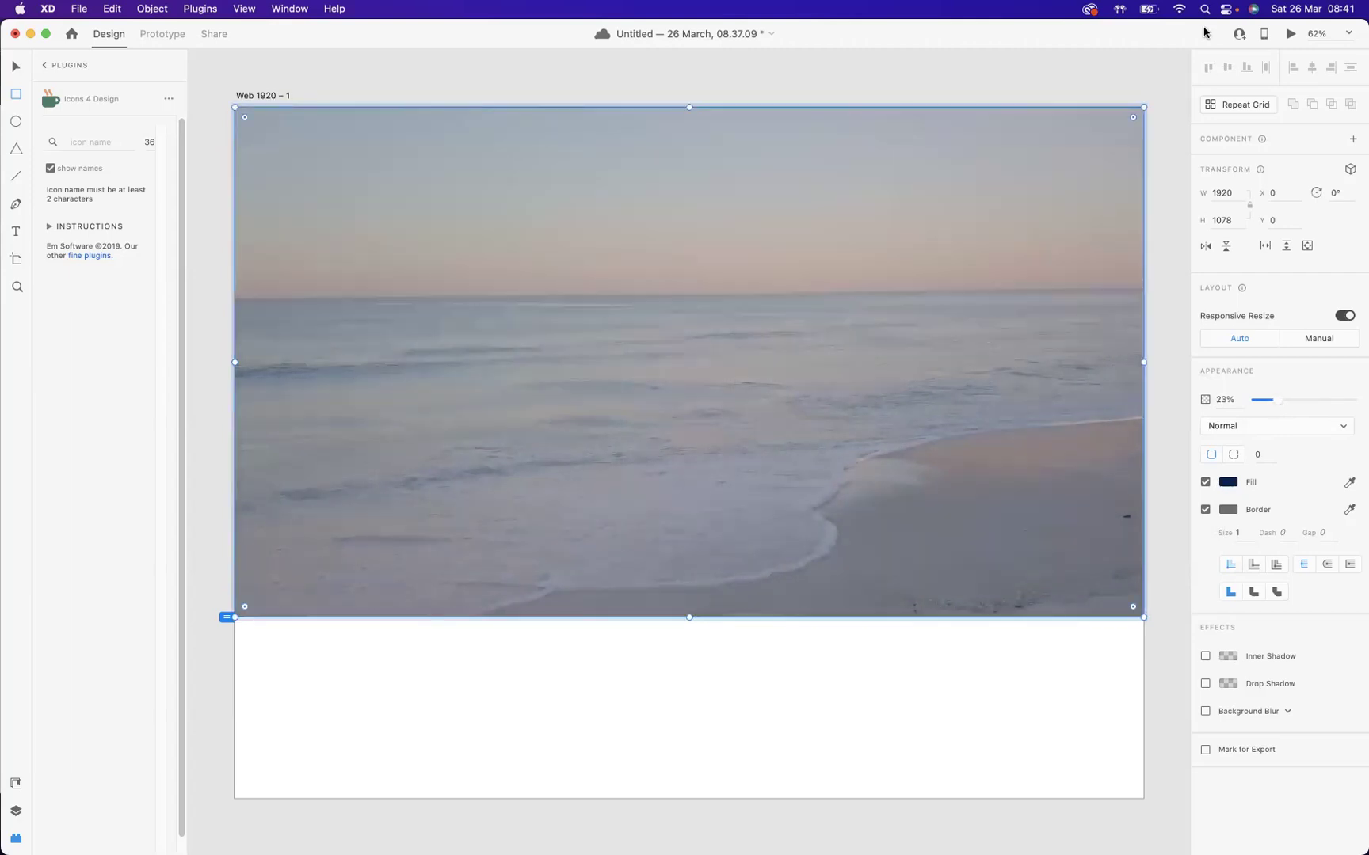
Step: Open Desktop Preview and scroll the page with the video playing under the overlay
click(1292, 35)
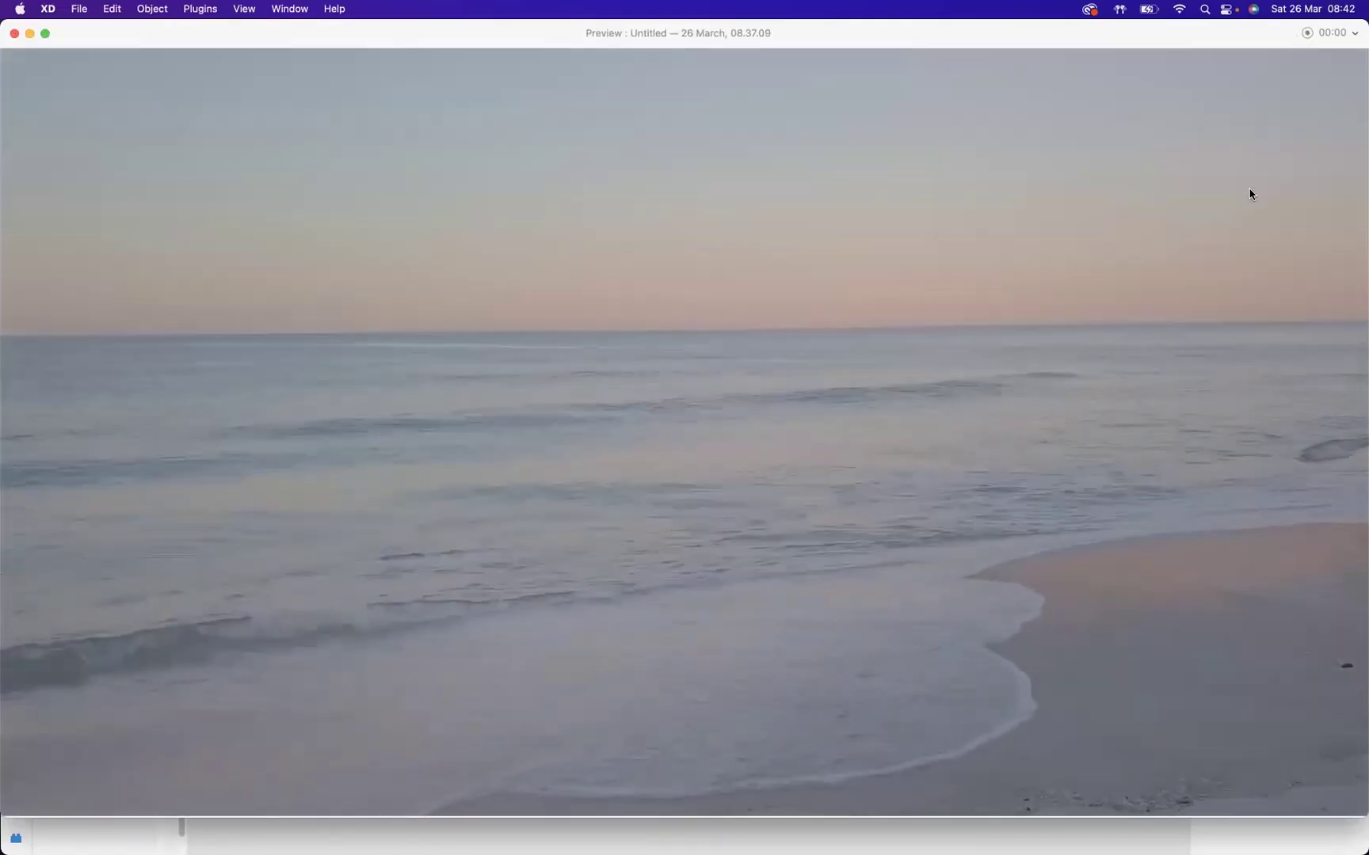
scroll(1130, 353, down, 2)
scroll(1131, 353, down, 10)
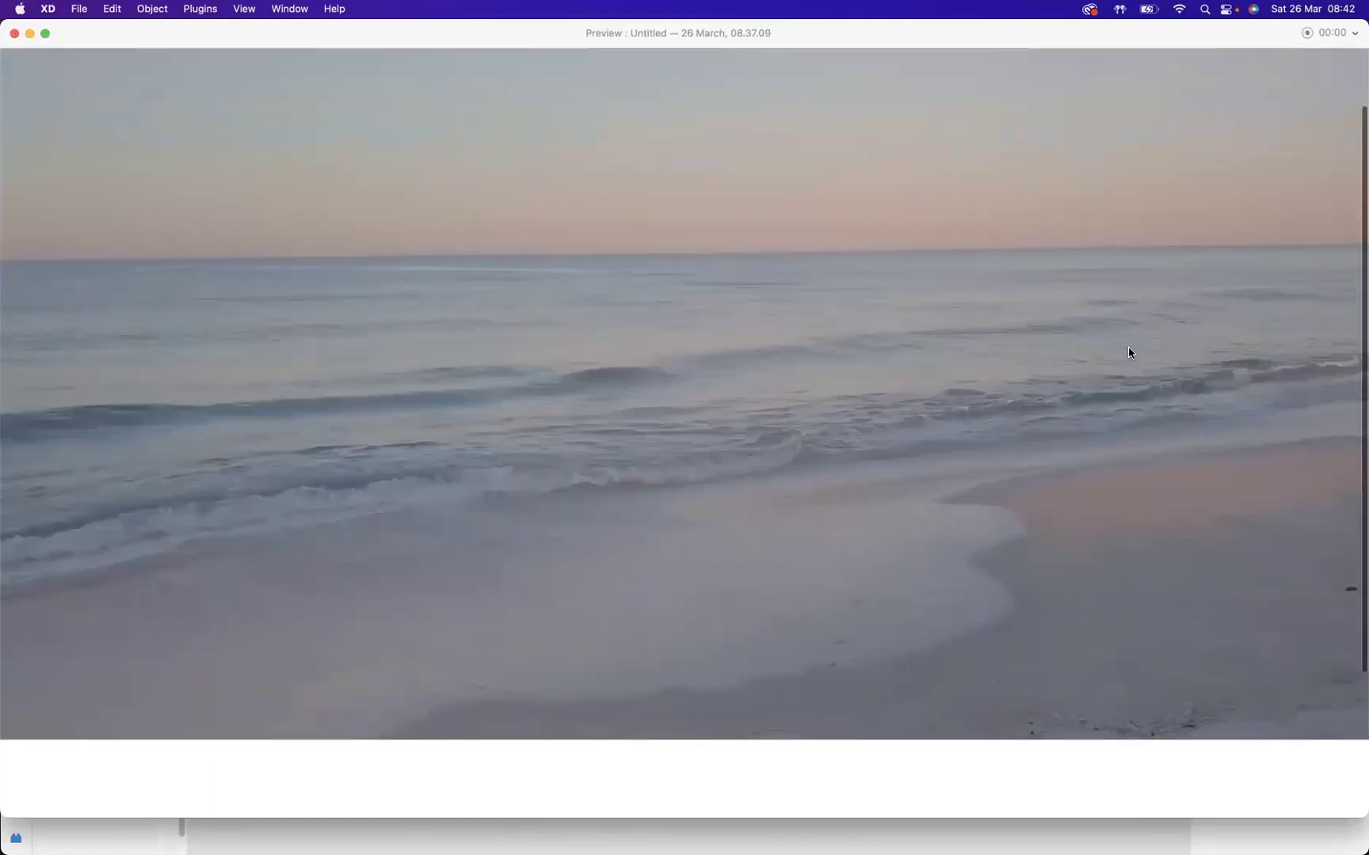
scroll(1131, 354, up, 12)
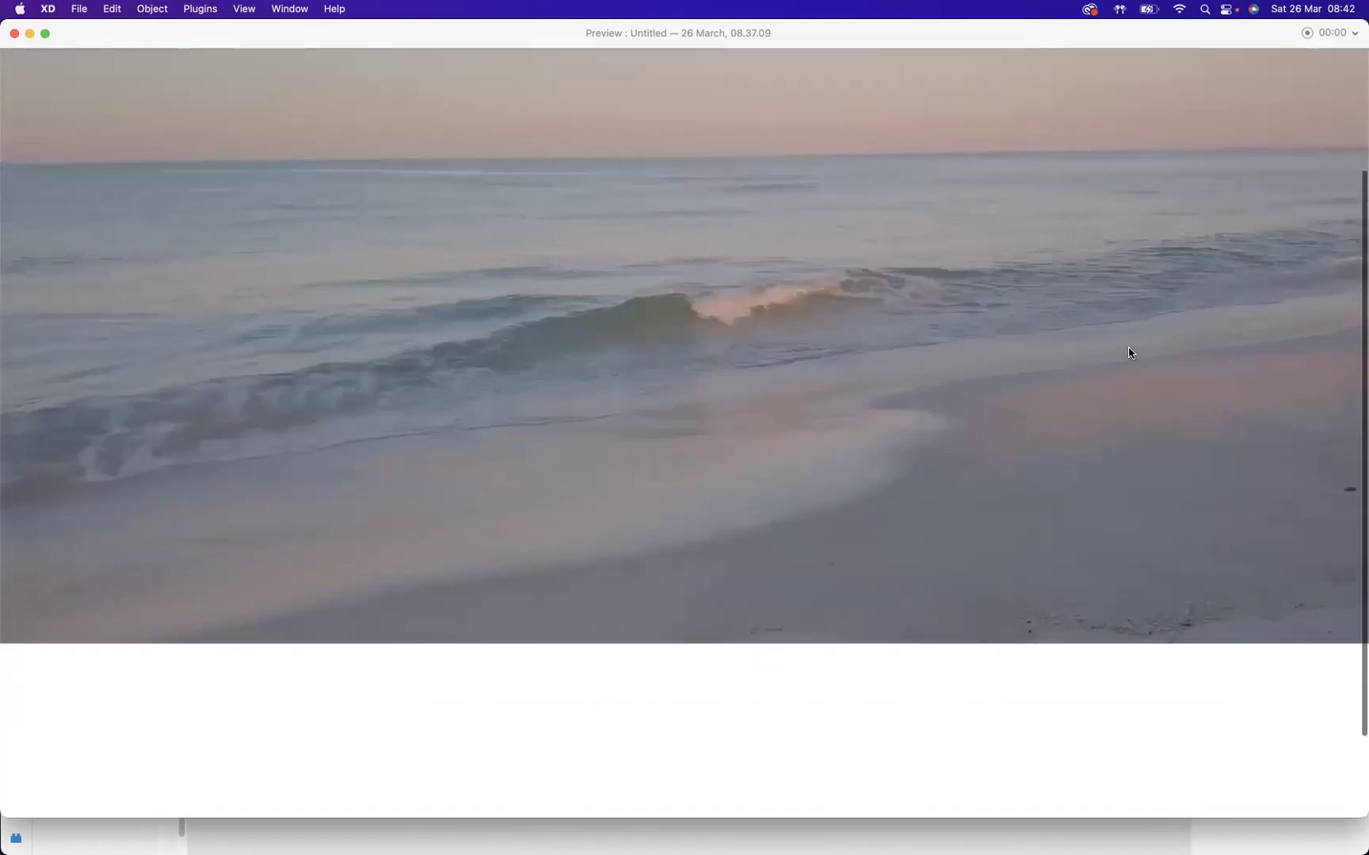
scroll(1130, 354, down, 12)
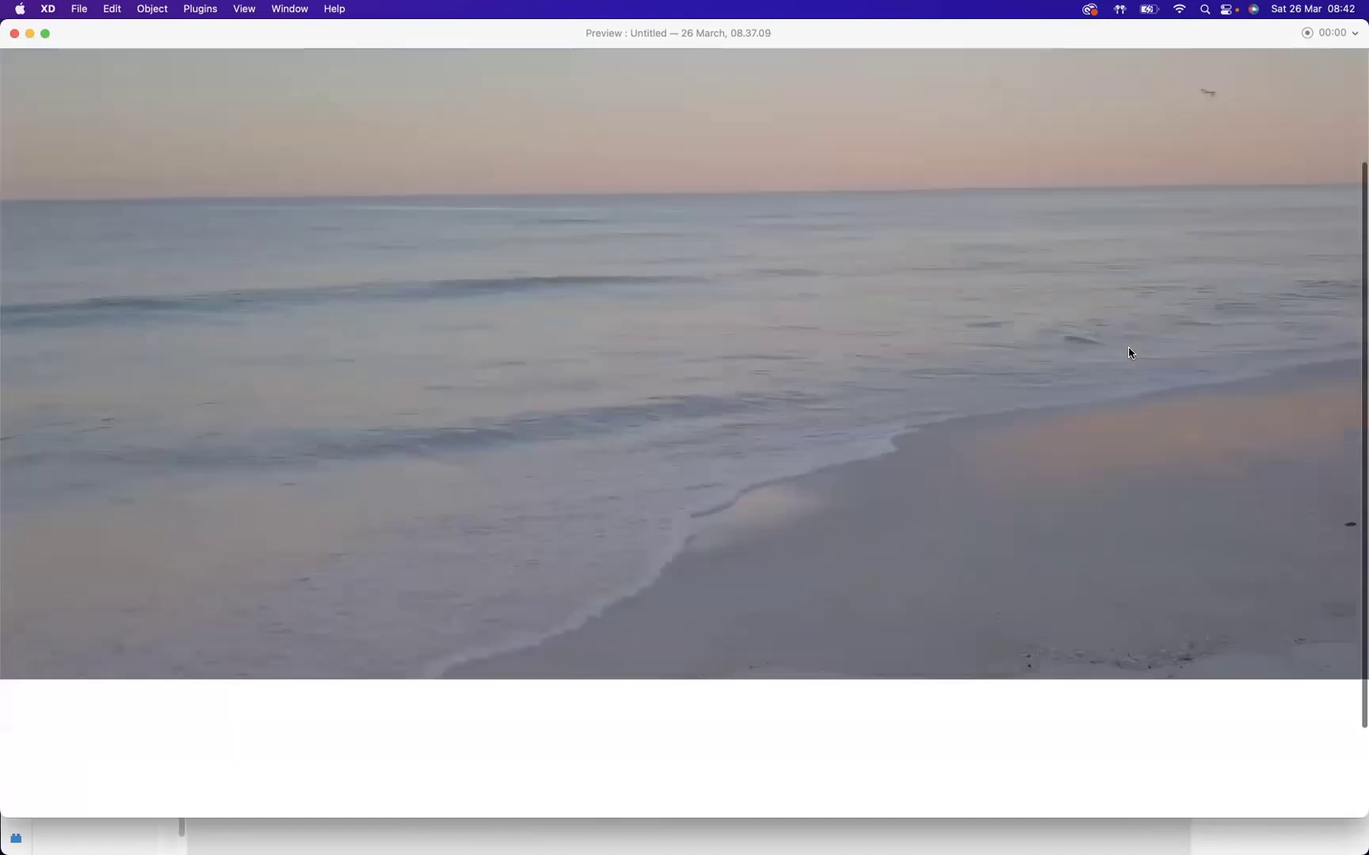